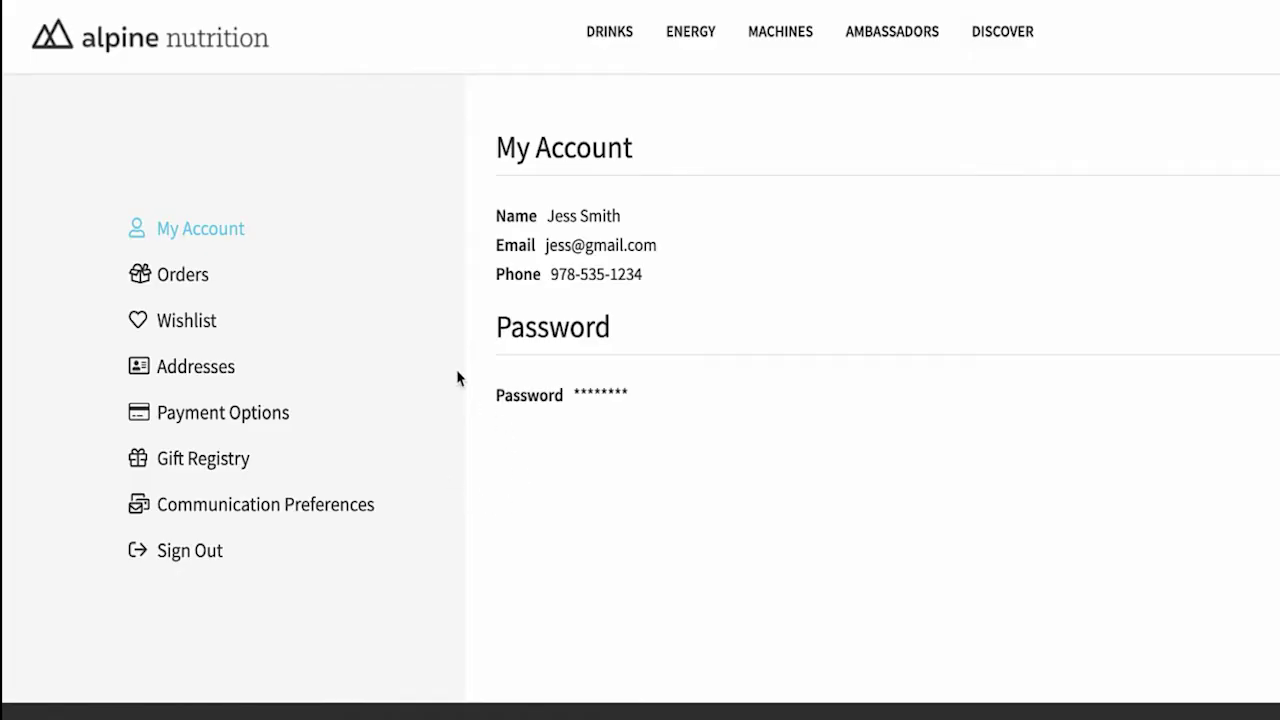
# Open the account's order history and review the orders from the last 30 days.
pyautogui.click(187, 284)
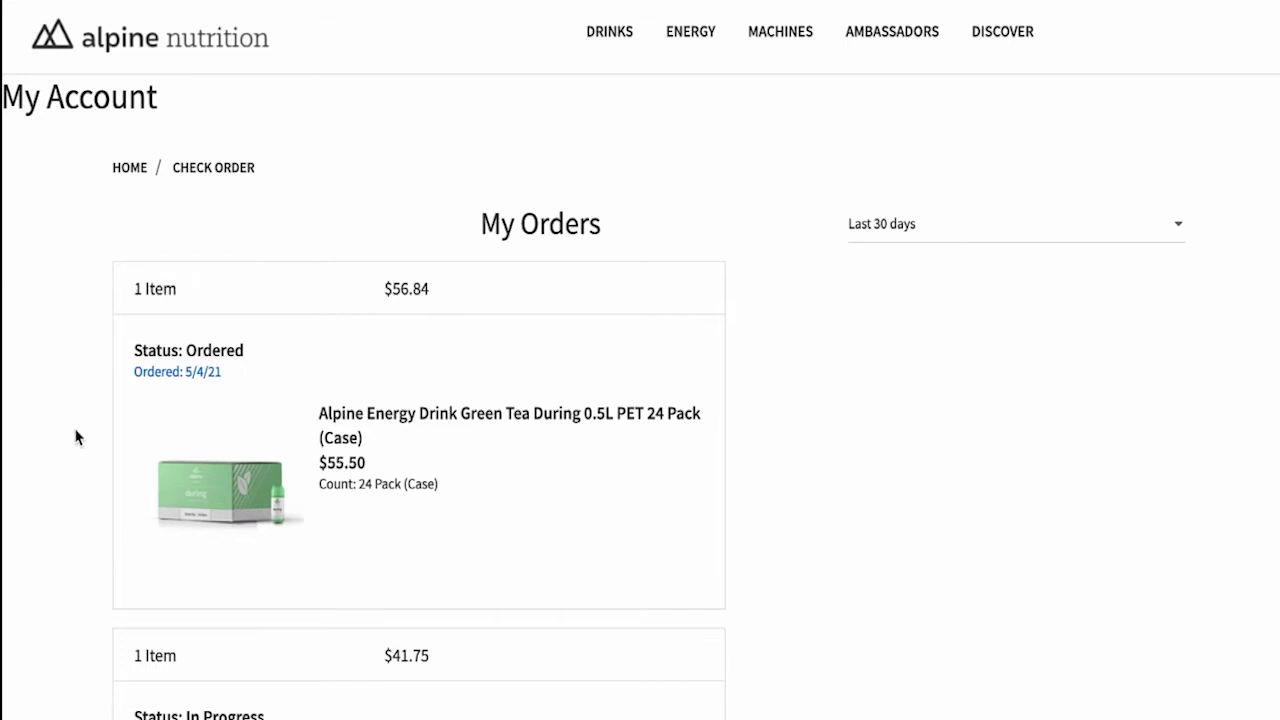
pyautogui.scroll(-3, 76, 437)
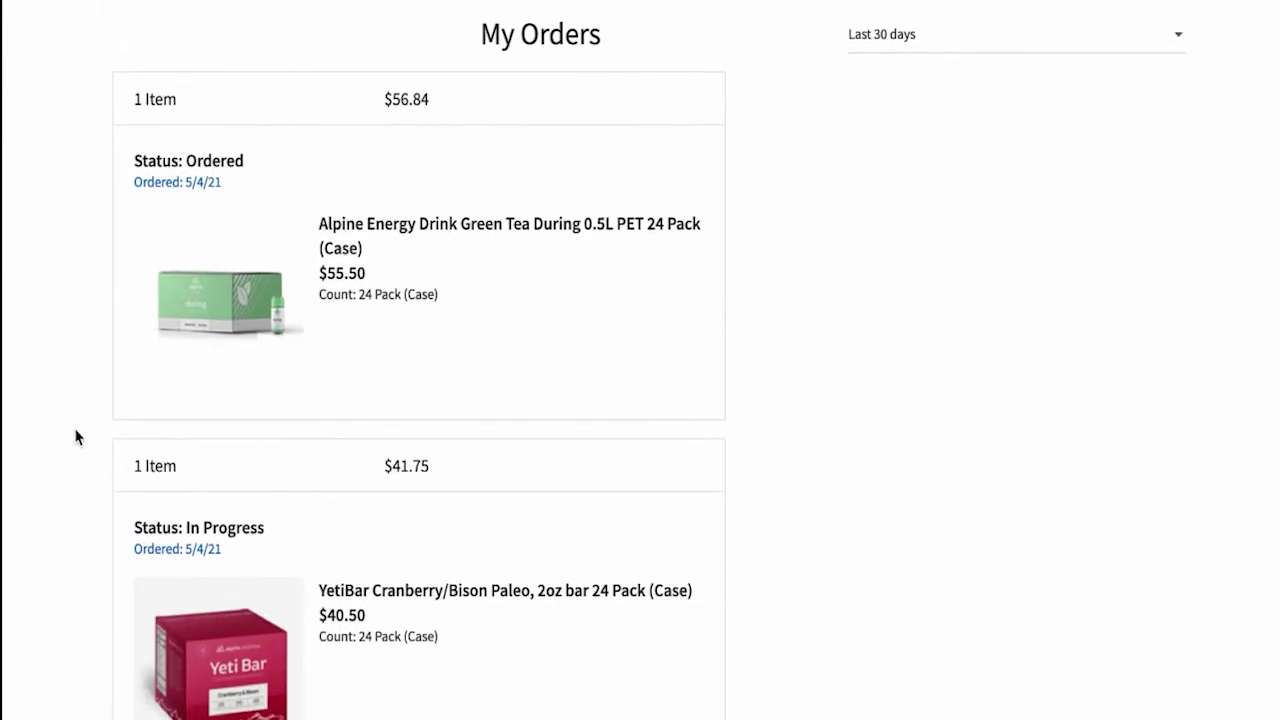
pyautogui.scroll(-3, 76, 437)
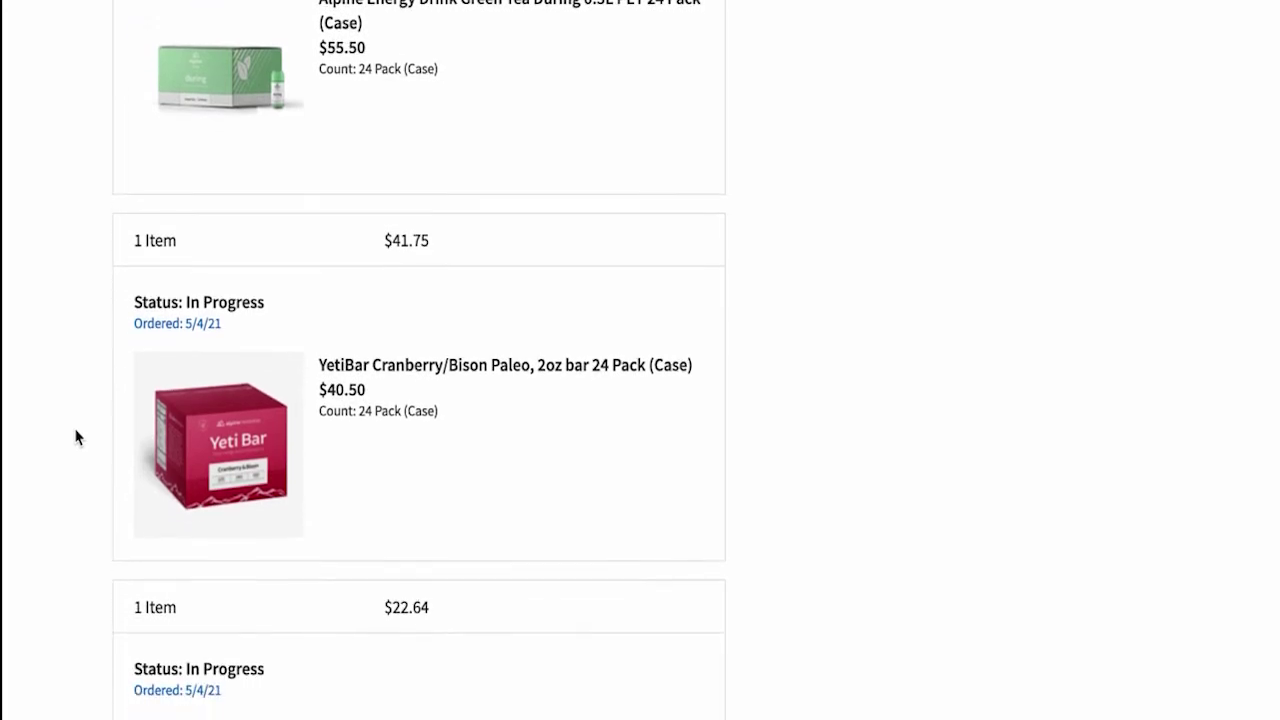
pyautogui.scroll(-3, 76, 437)
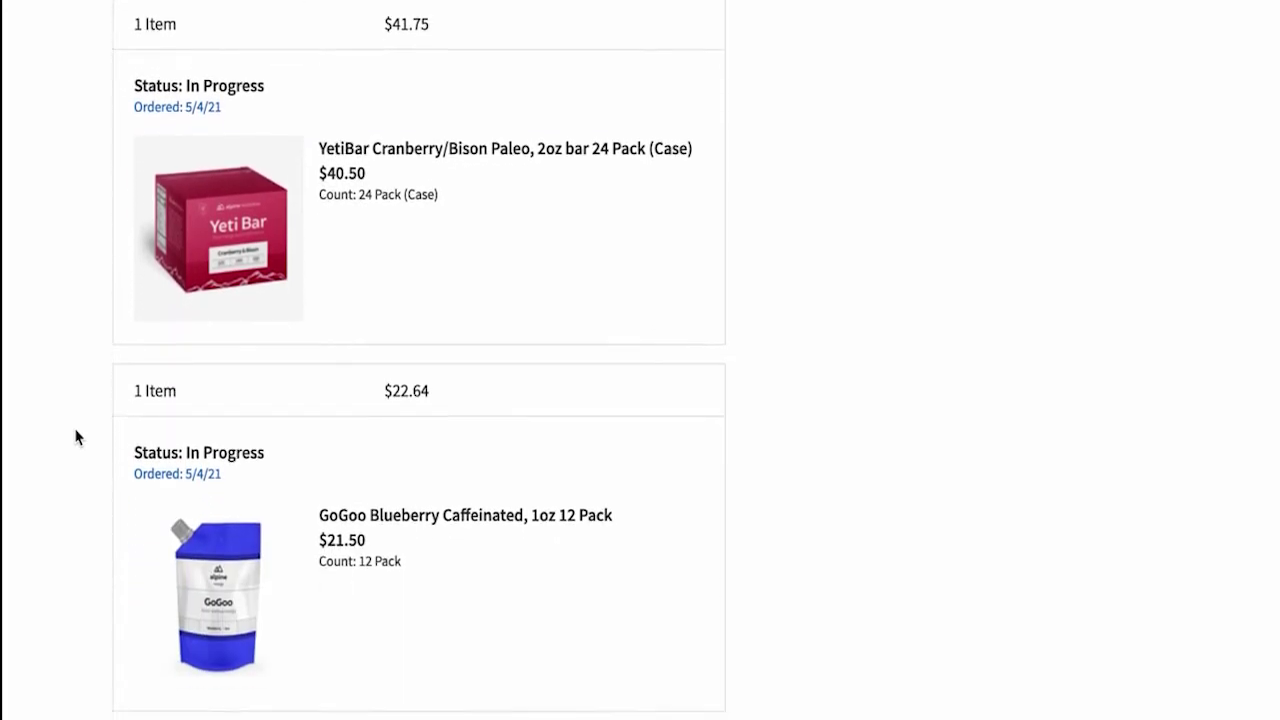
pyautogui.scroll(-3, 76, 437)
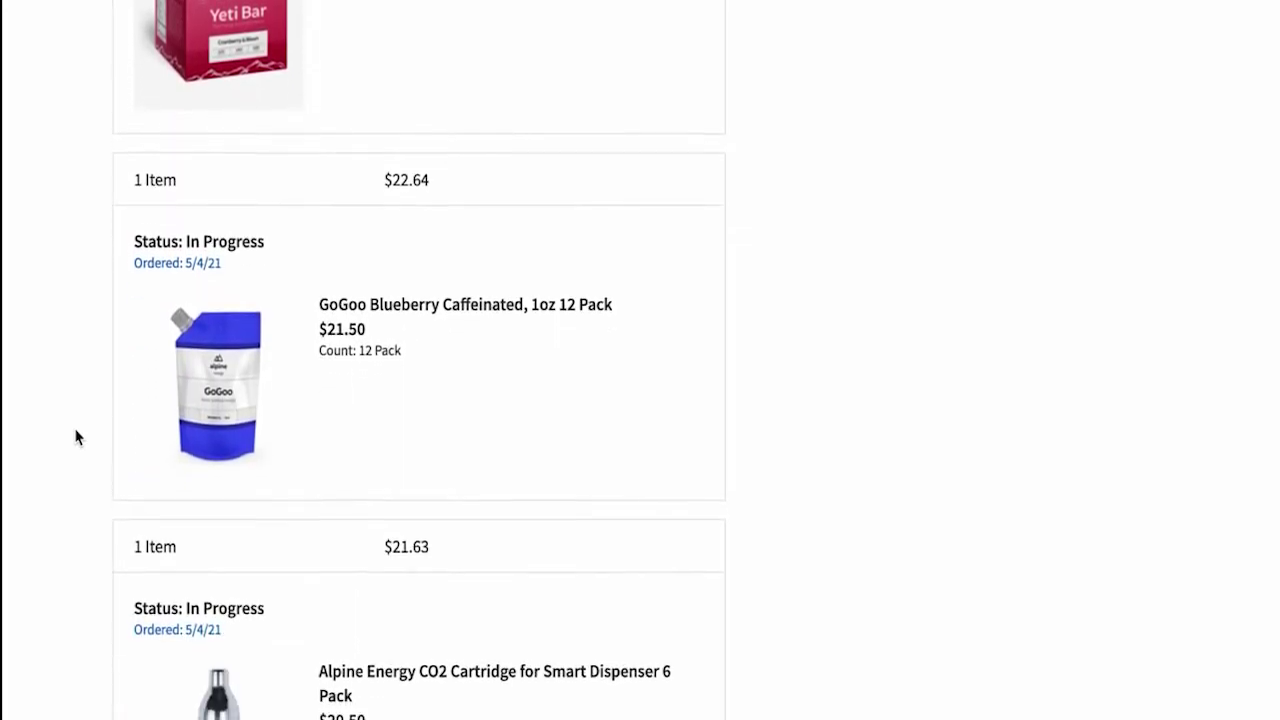
pyautogui.scroll(-1, 76, 437)
pyautogui.scroll(1, 76, 437)
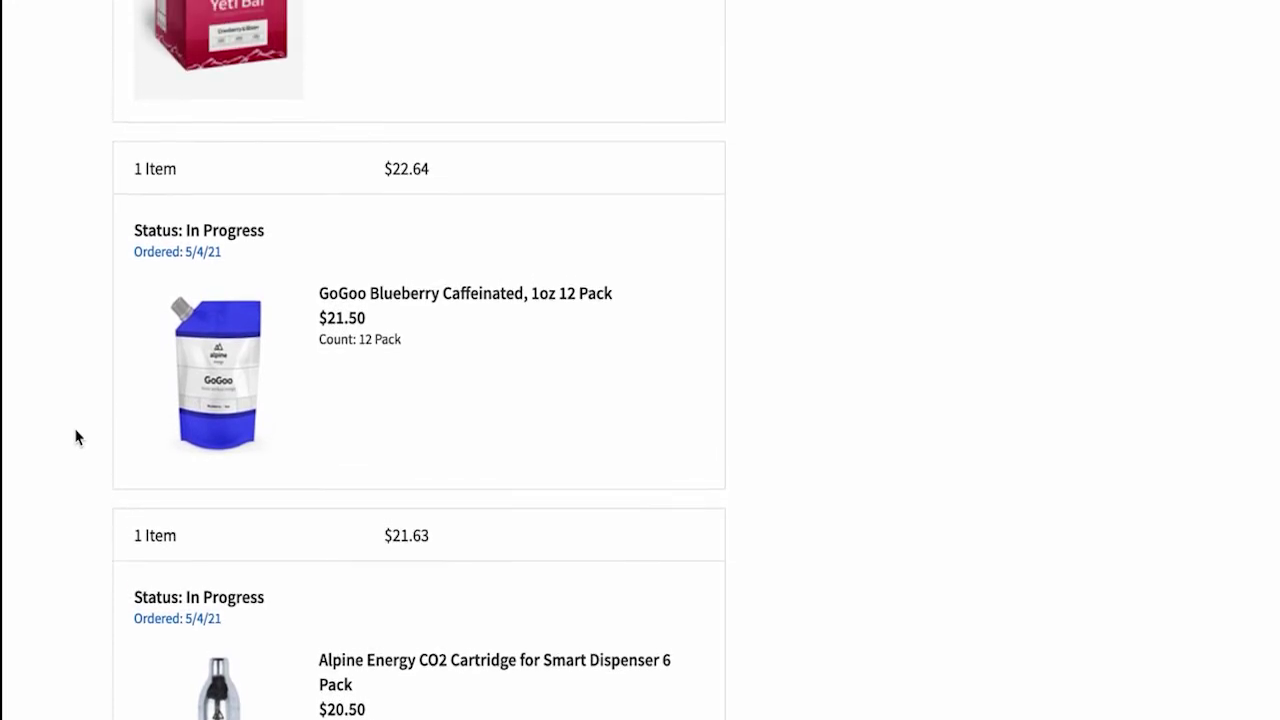
pyautogui.scroll(5, 76, 437)
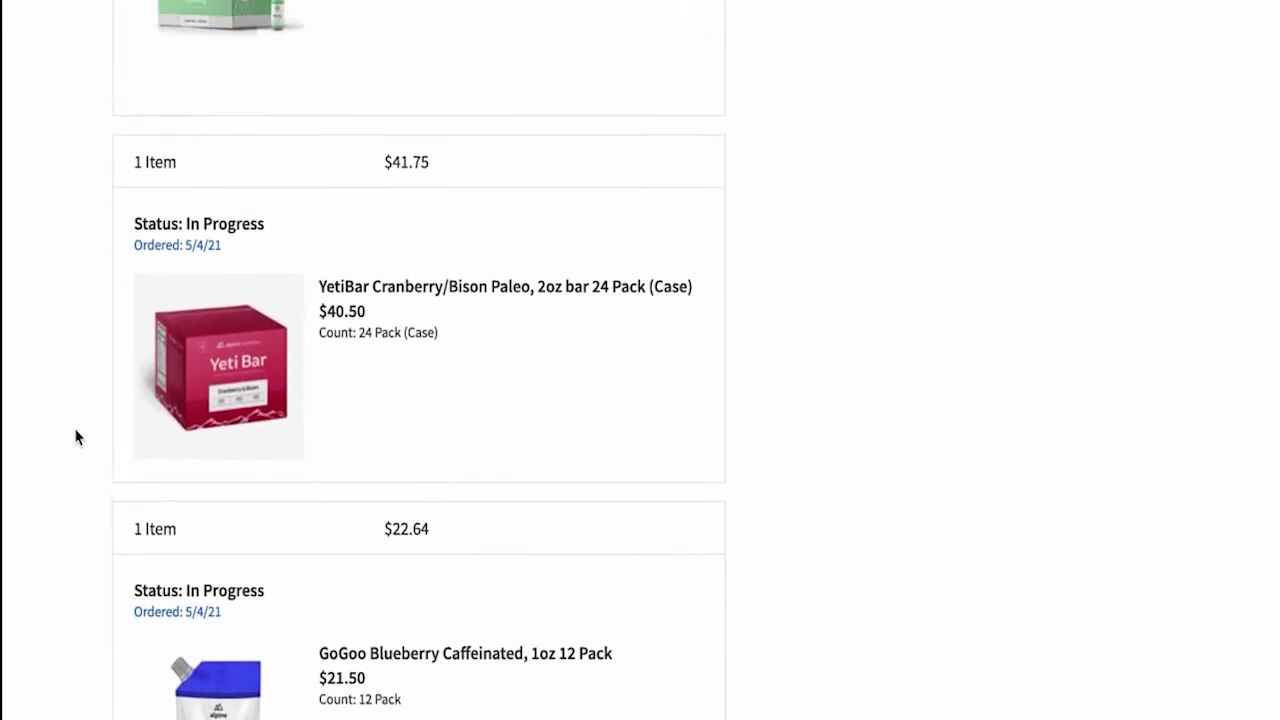
pyautogui.scroll(5, 76, 437)
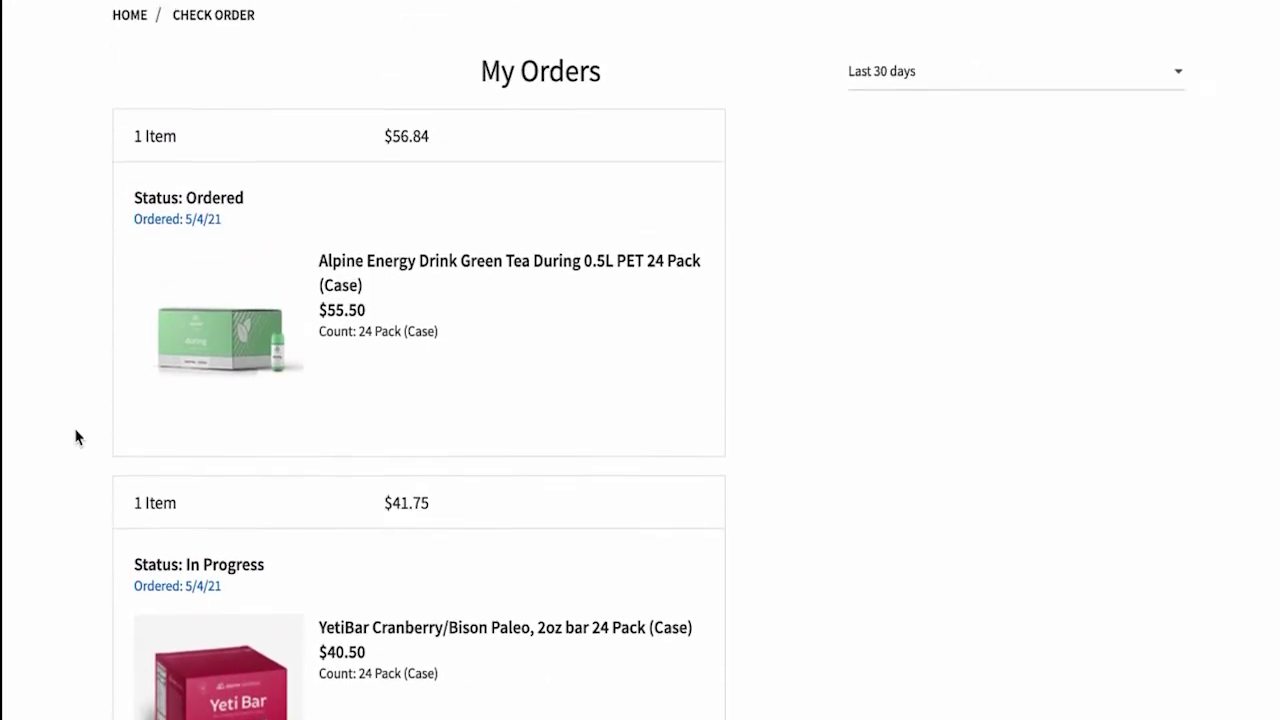
pyautogui.scroll(3, 76, 437)
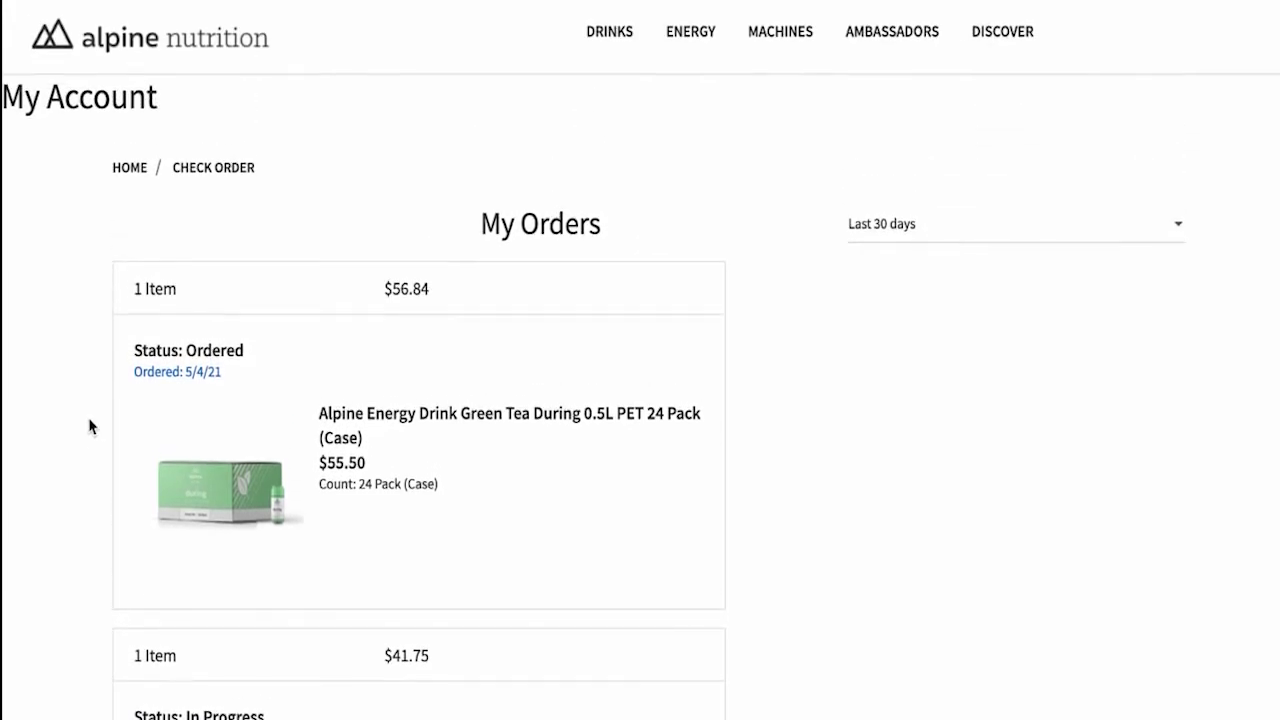
# Open the order for the Alpine Energy Drink Green Tea case and review its order details.
pyautogui.click(205, 360)
pyautogui.scroll(-5, 58, 449)
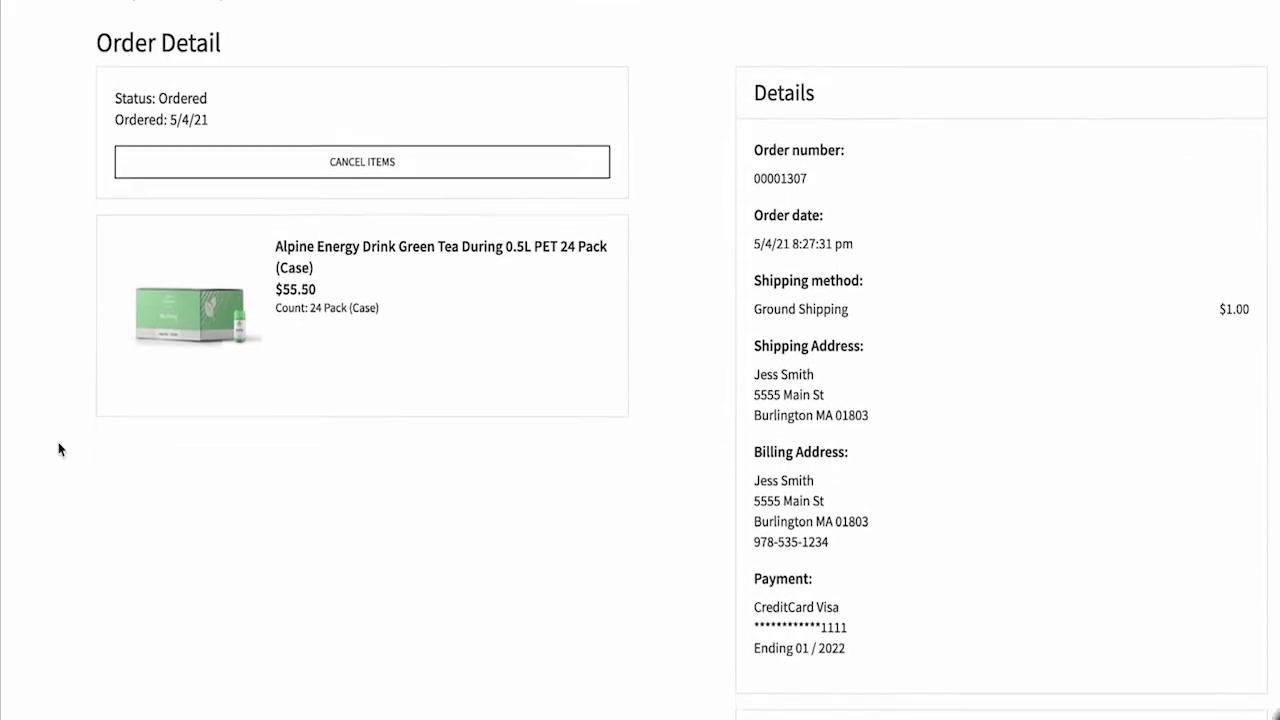
pyautogui.scroll(-2, 58, 449)
pyautogui.scroll(4, 58, 449)
pyautogui.scroll(3, 58, 449)
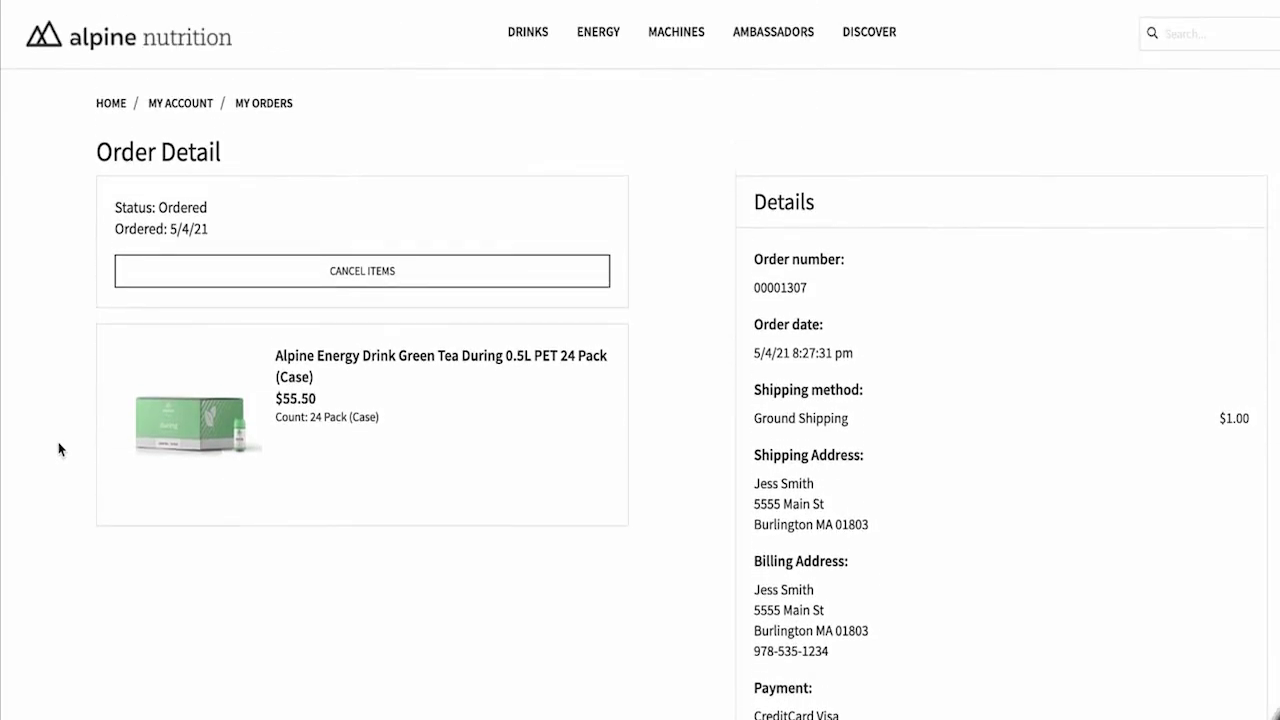
# Cancel the Alpine Energy Drink Green Tea item with the reason Duplicate Order, confirm the cancellation and return to the order history.
pyautogui.click(332, 280)
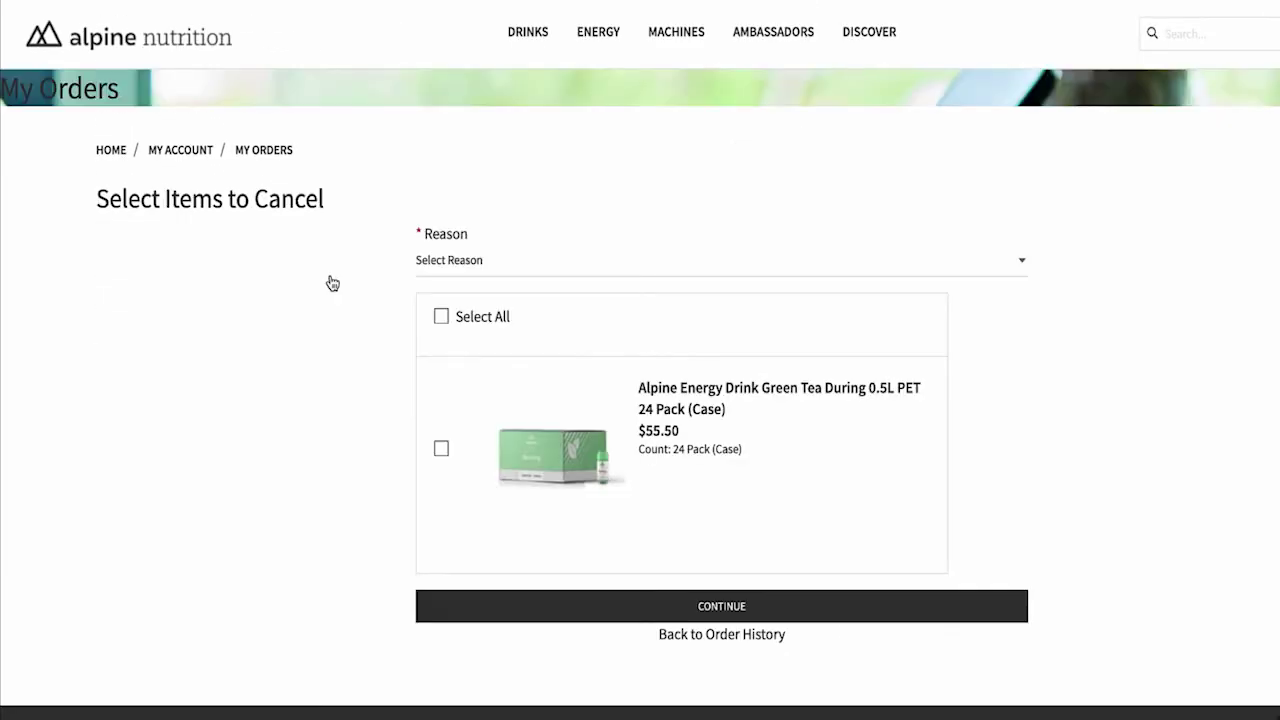
pyautogui.click(457, 262)
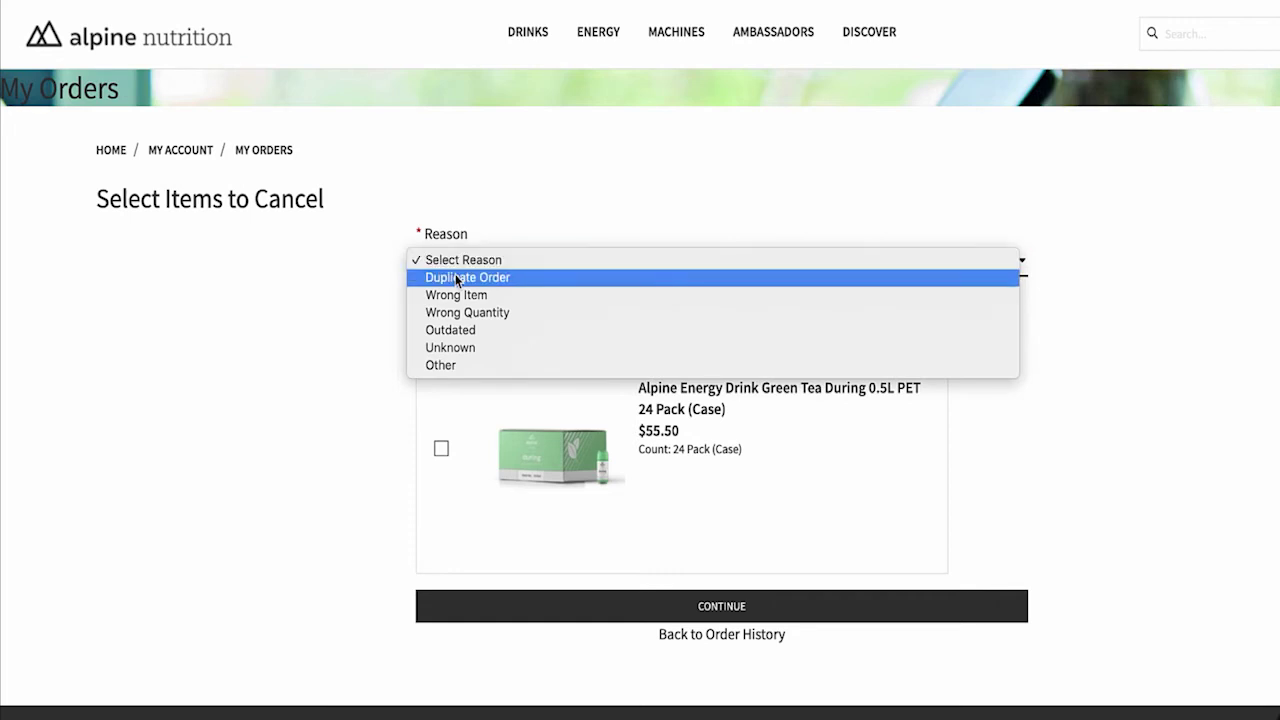
pyautogui.click(457, 277)
pyautogui.click(442, 451)
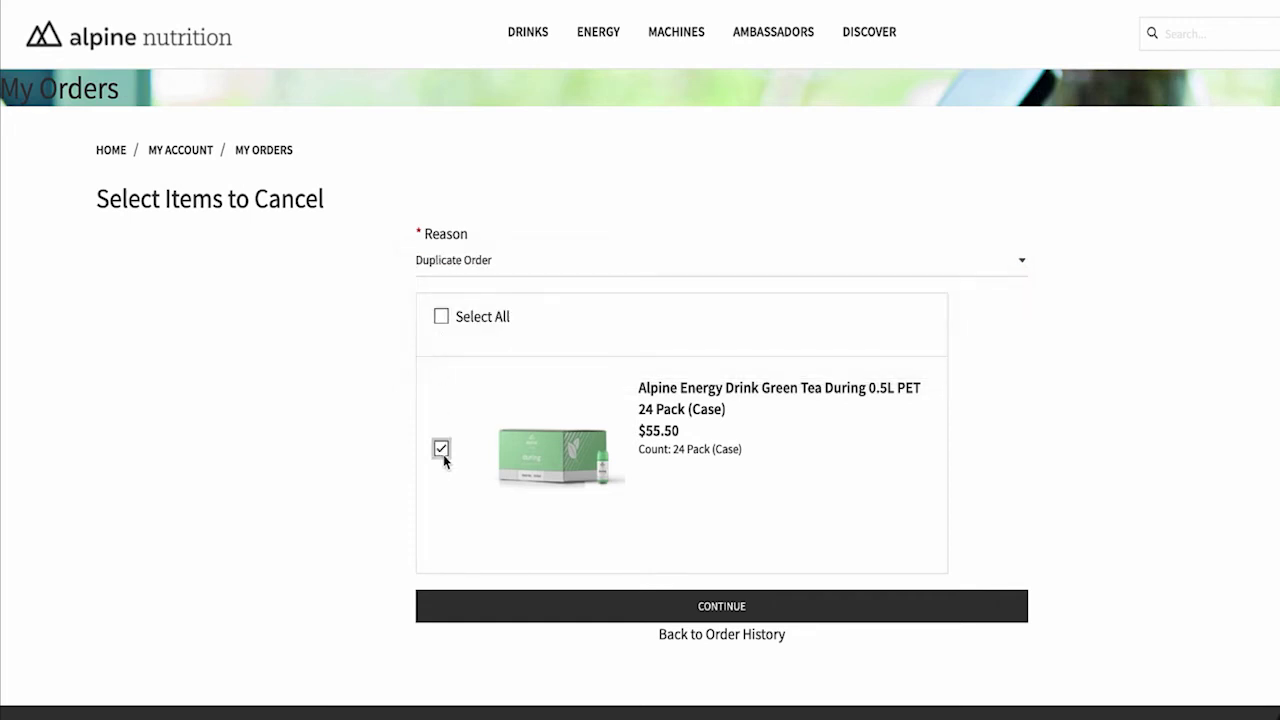
pyautogui.click(665, 612)
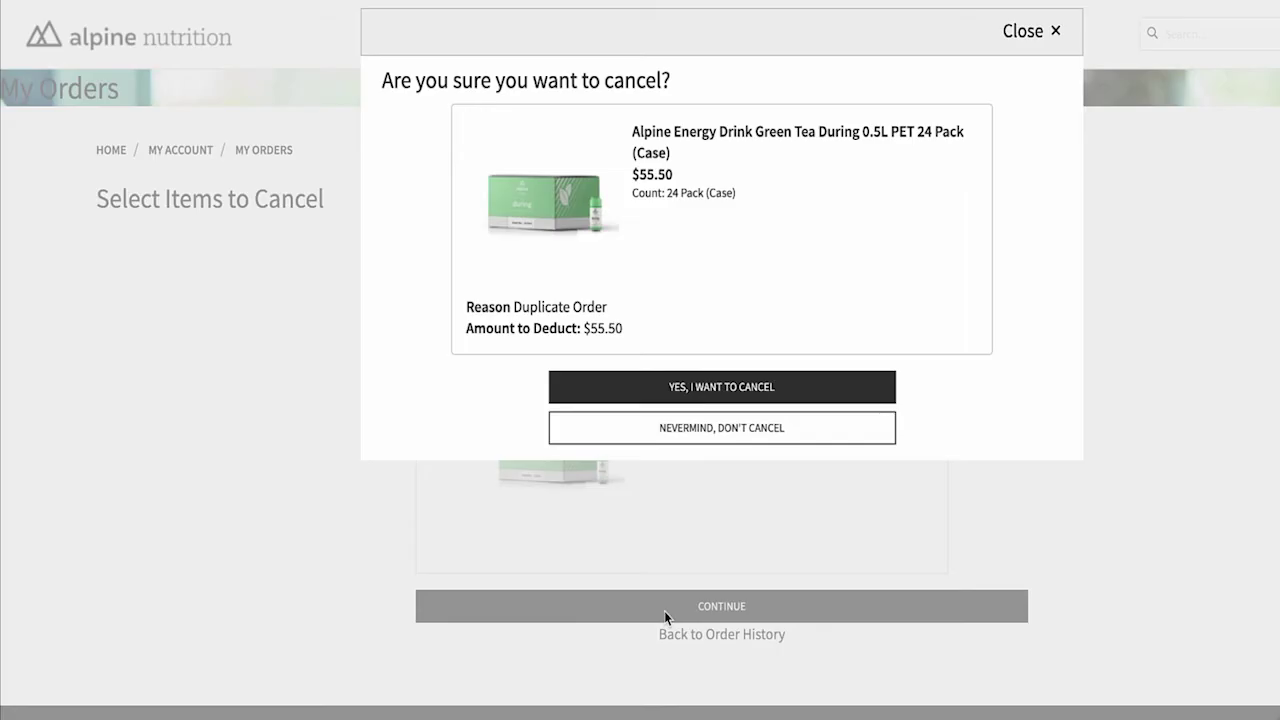
pyautogui.click(720, 391)
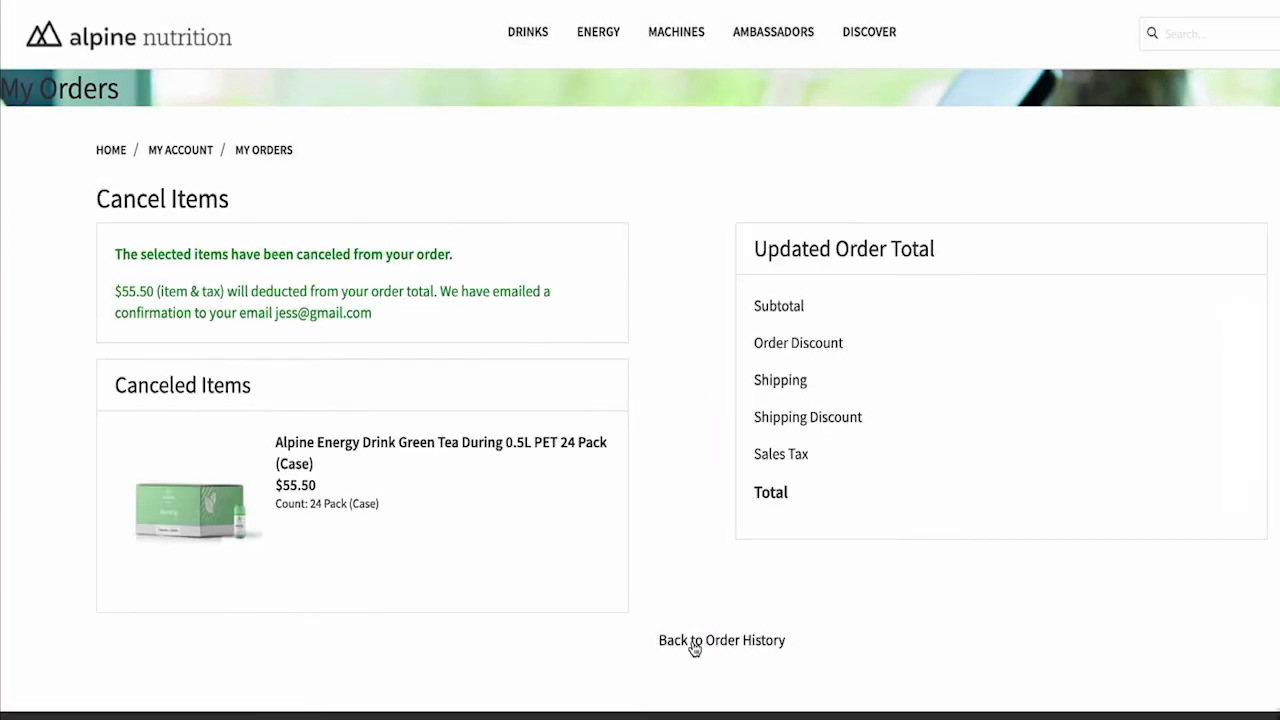
pyautogui.click(694, 644)
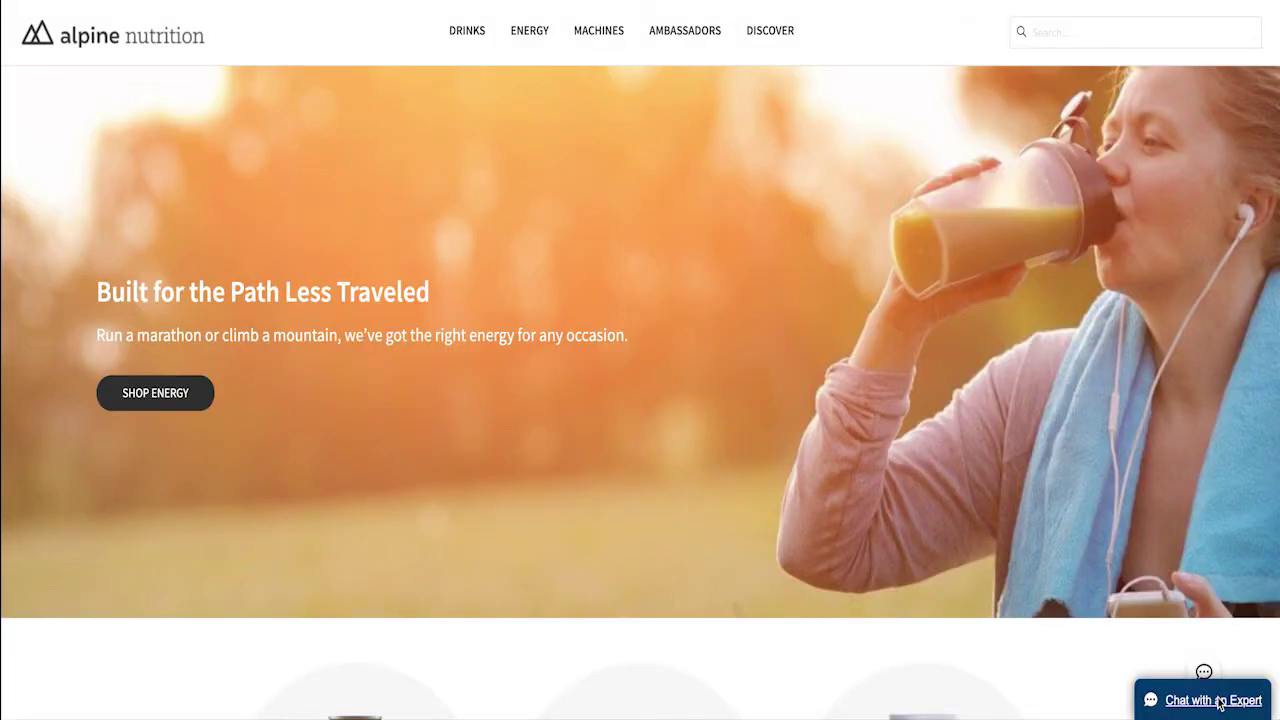
# Start a chat with an expert about returning an order and request a transfer to an agent.
pyautogui.click(1219, 704)
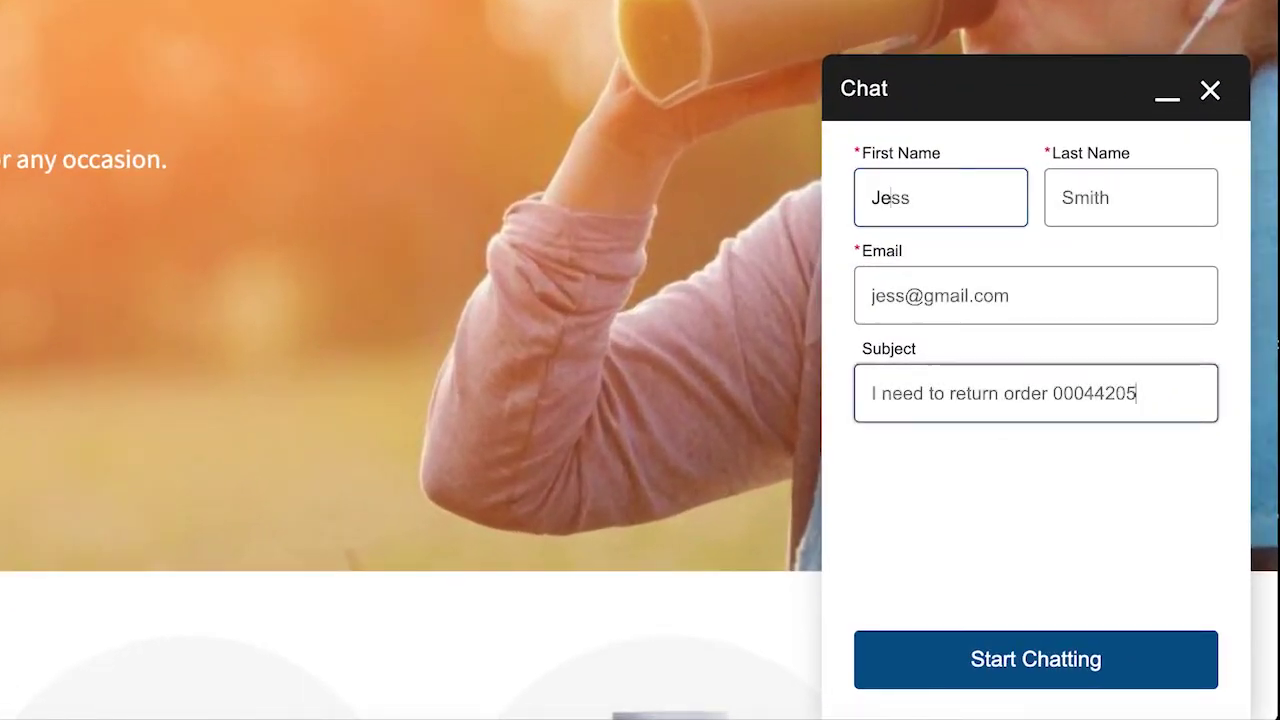
pyautogui.click(1056, 662)
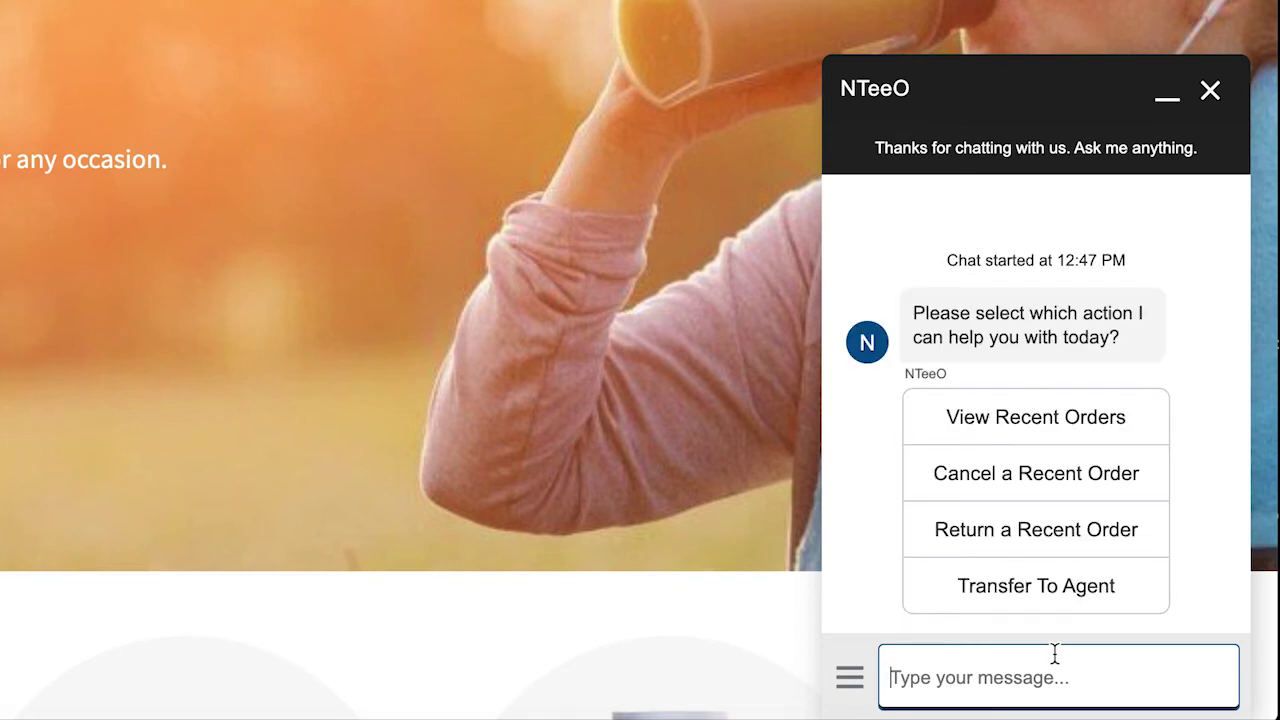
pyautogui.click(1054, 590)
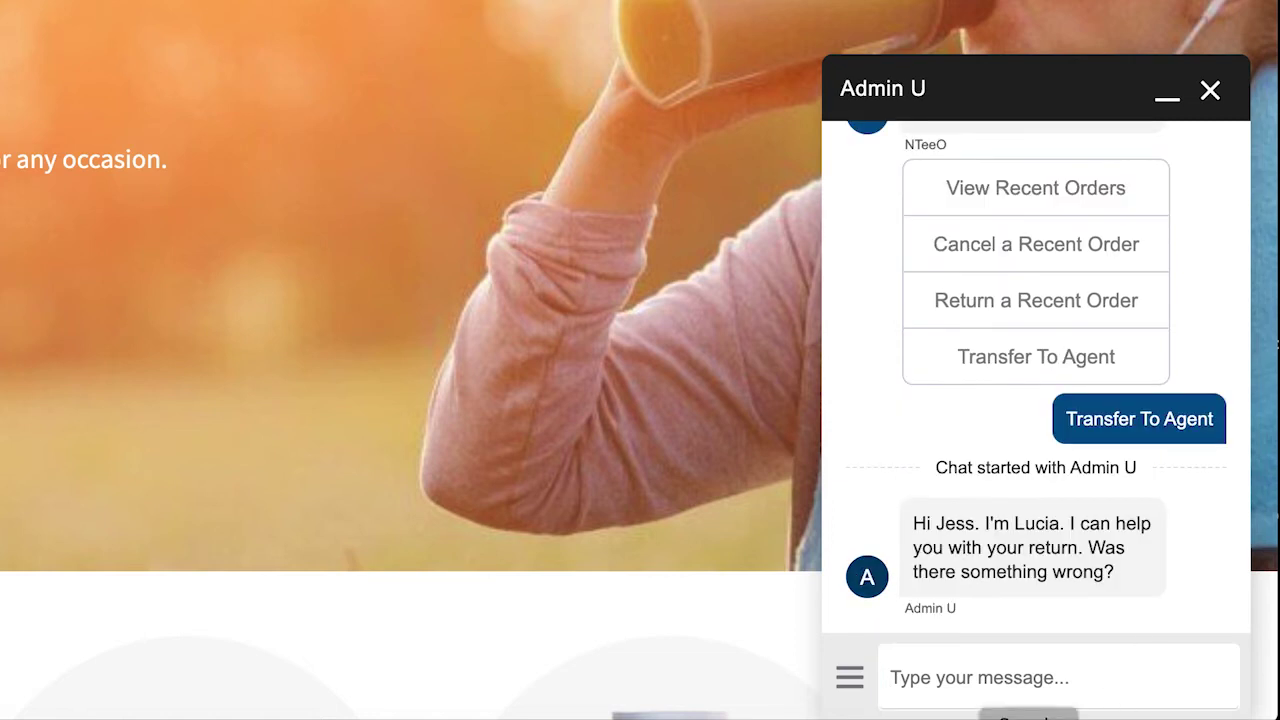
# Send the agent the chat reply "Yes, I received the item and it was damaged".
pyautogui.click(1006, 683)
pyautogui.write('Yes, ')
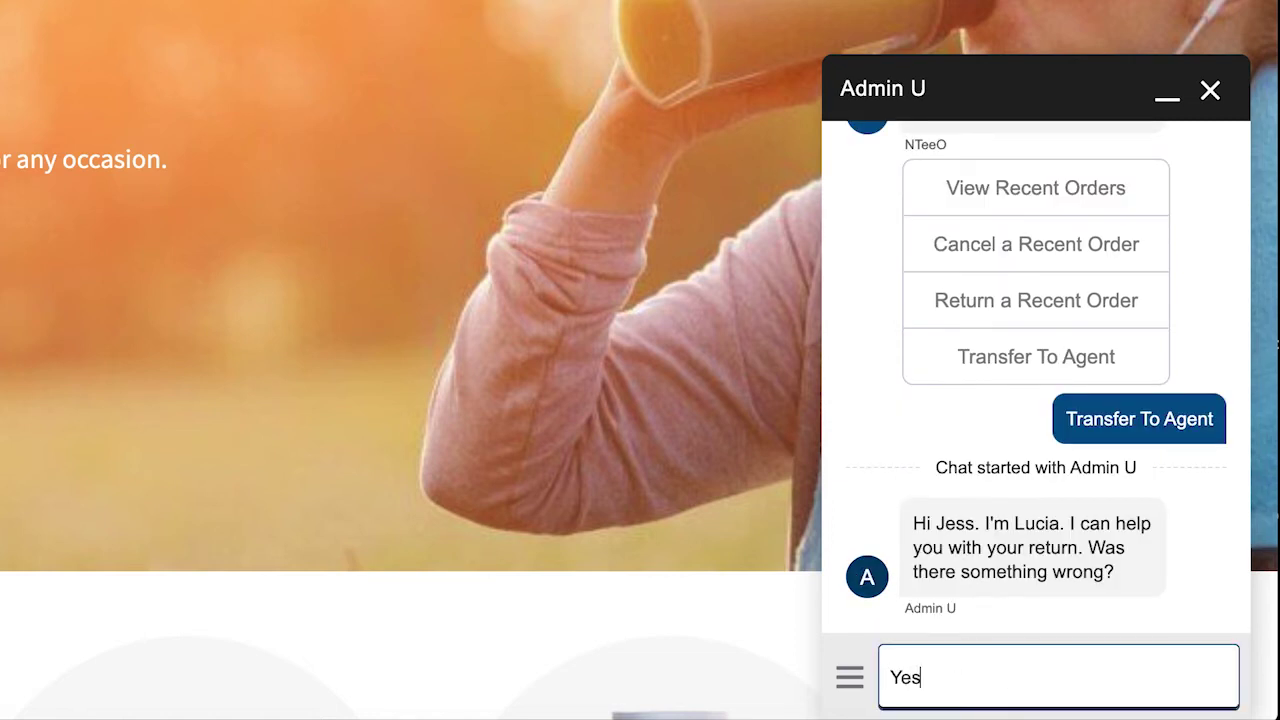
pyautogui.write('i')
pyautogui.press('BackSpace')
pyautogui.write('I received the item and it was damaged')
pyautogui.press('Return')
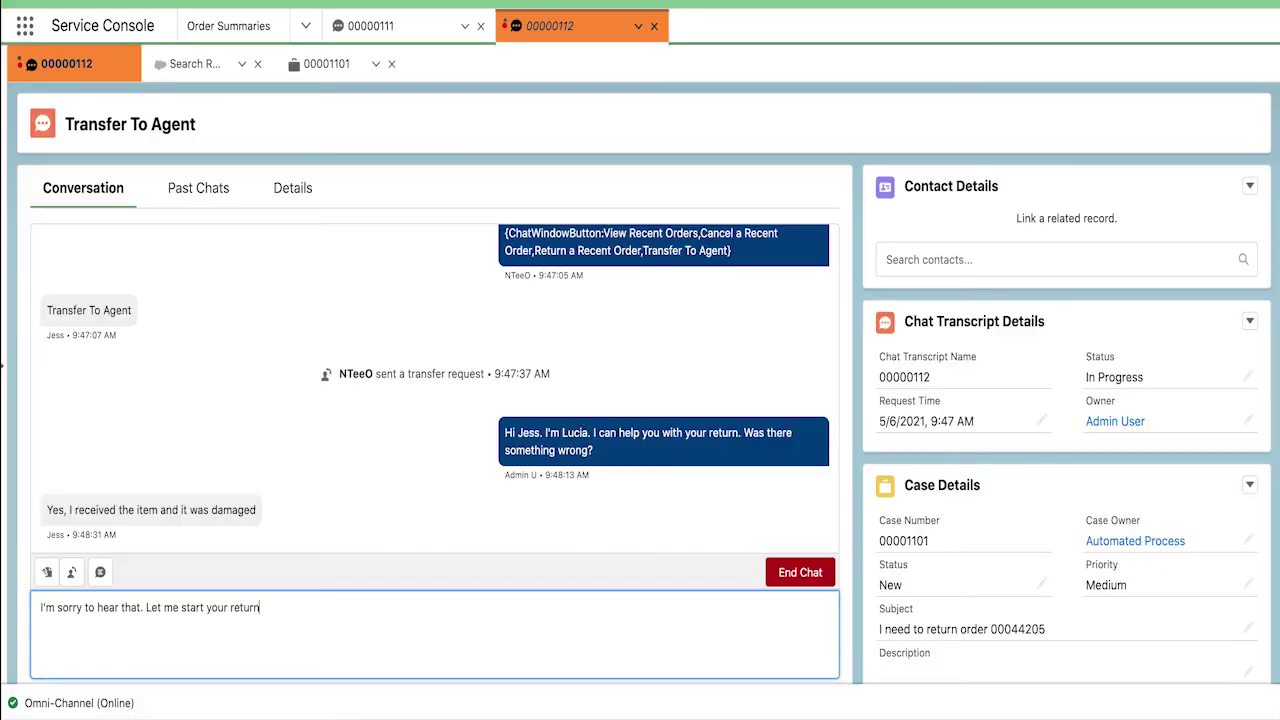
# In the Service Console, send the reply "I'm sorry to hear that. Let me start your return" and open the order summary named in the case subject.
pyautogui.press('Return')
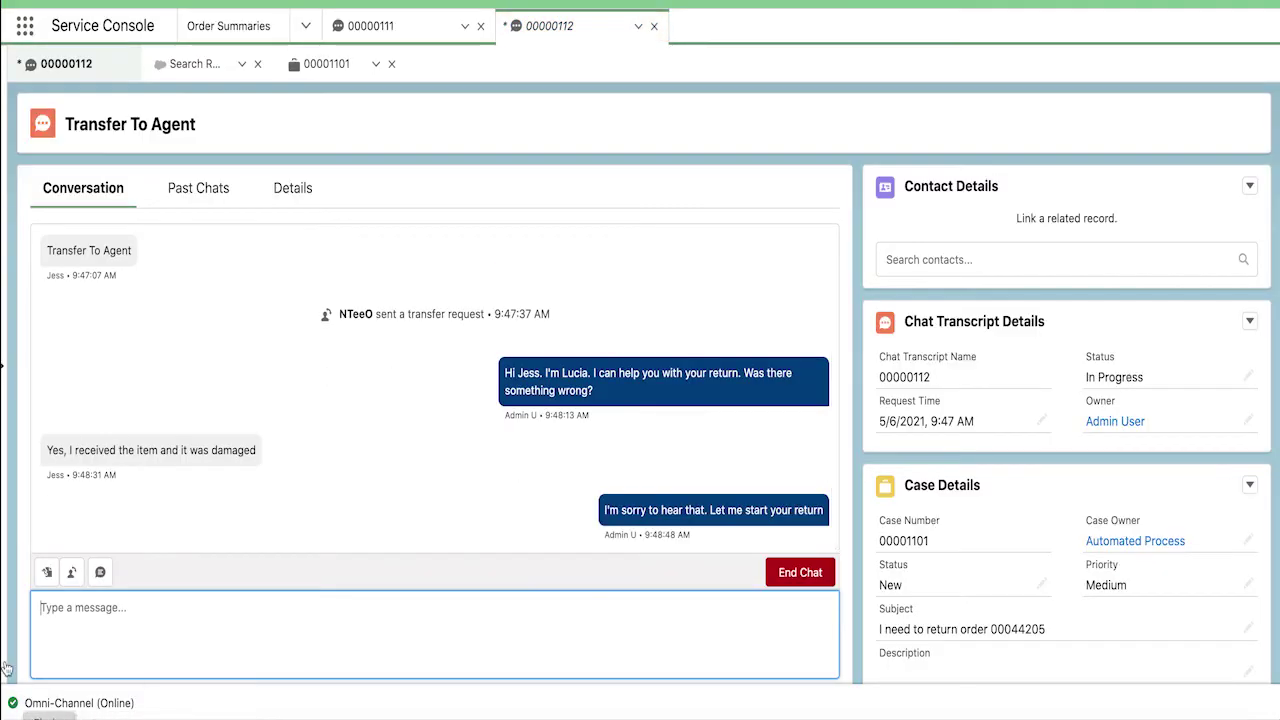
pyautogui.click(230, 30)
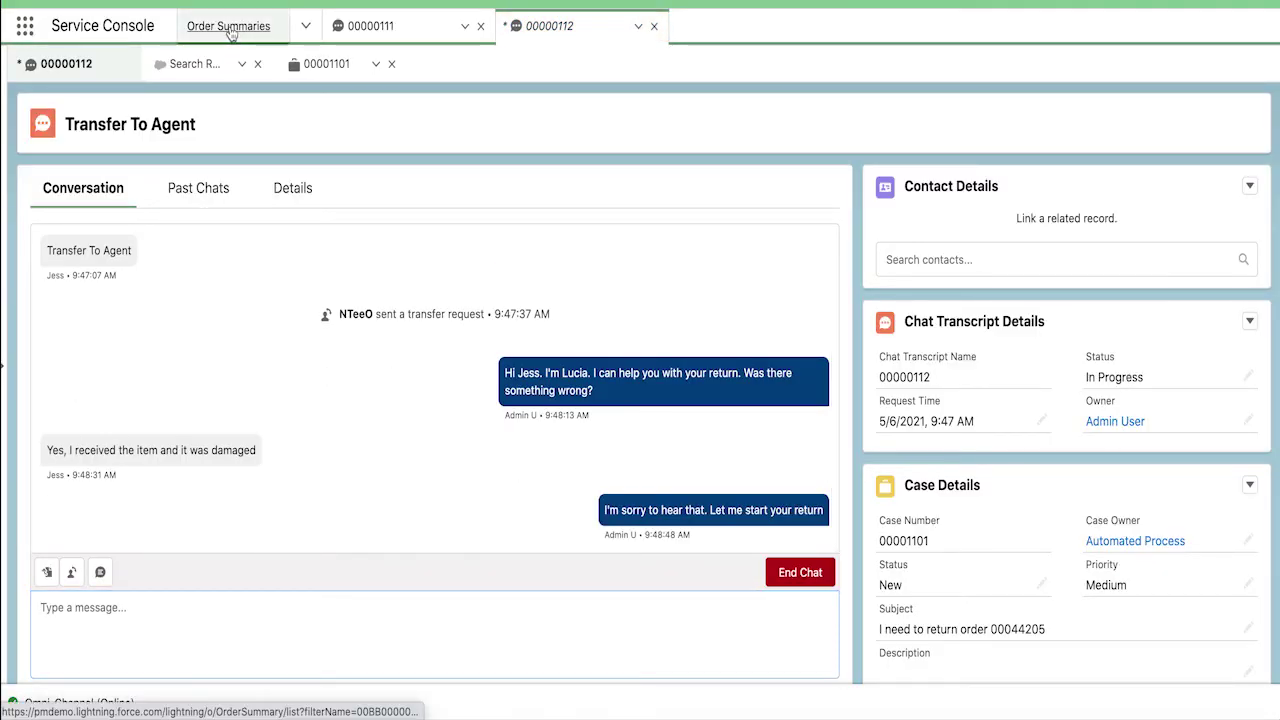
pyautogui.click(117, 182)
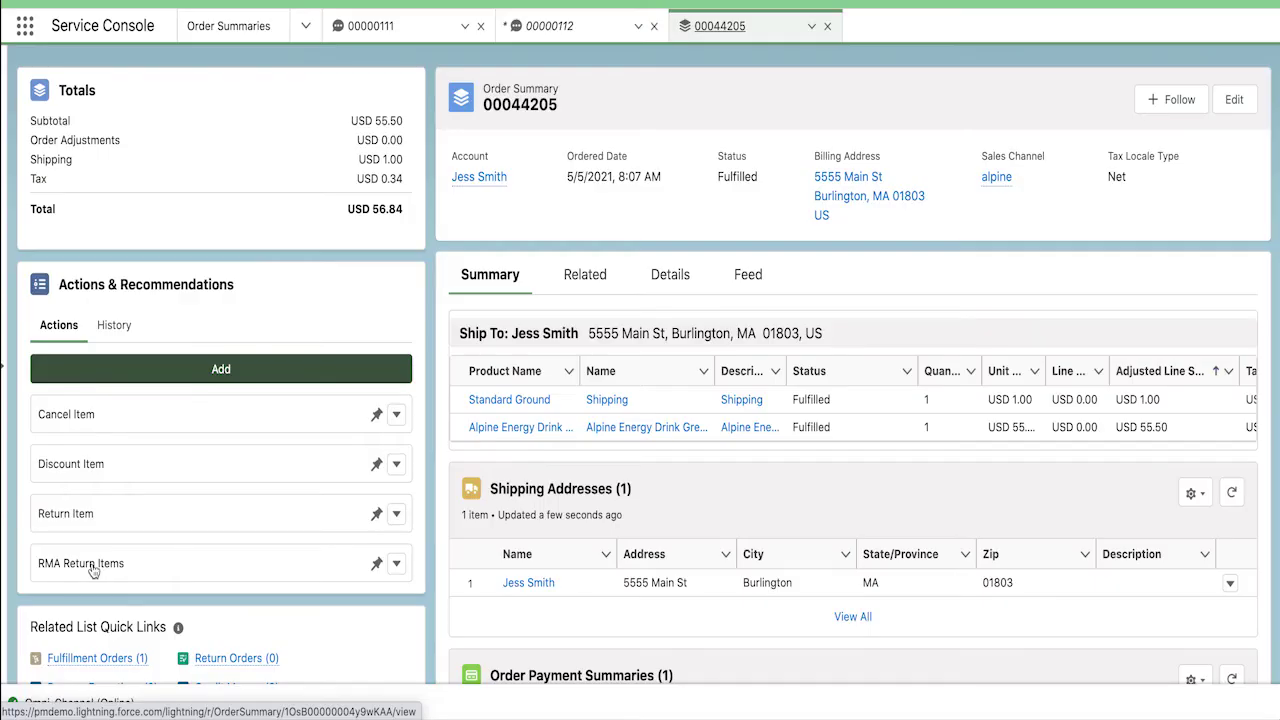
# Launch RMA Return Items for the order and choose the Alpine Energy Drink Green Tea case as the item to return.
pyautogui.click(197, 617)
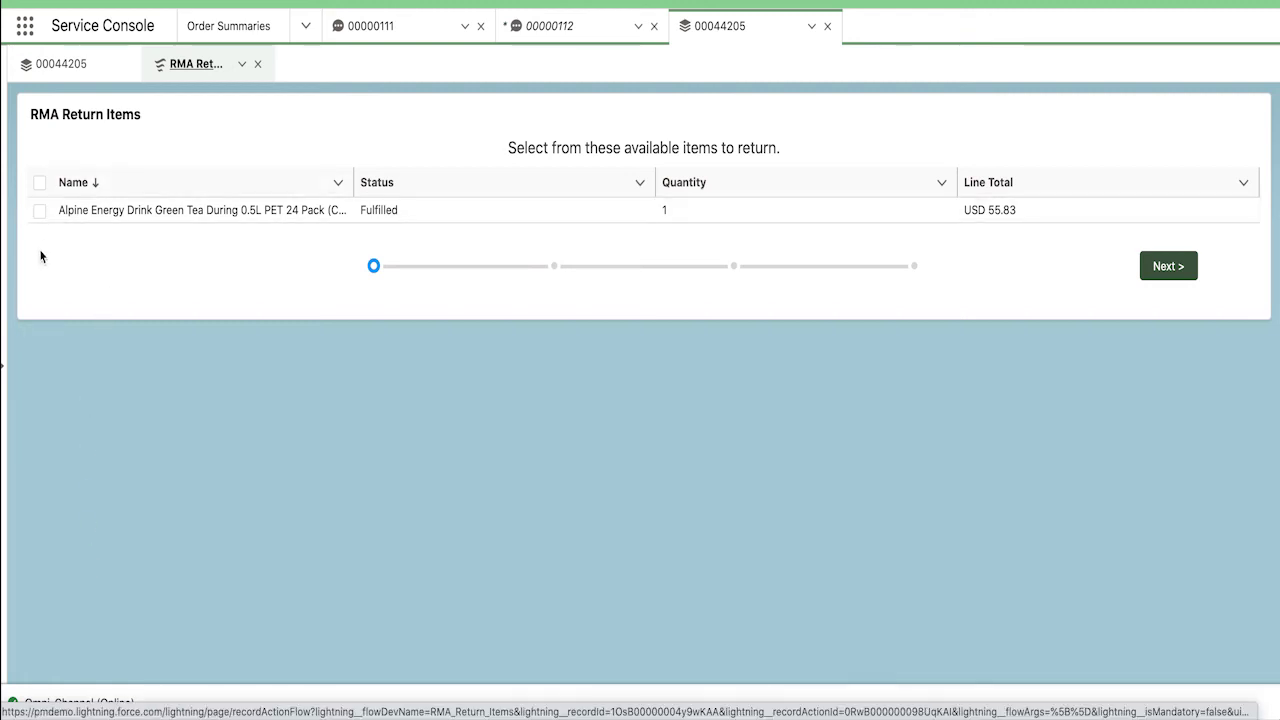
pyautogui.click(39, 211)
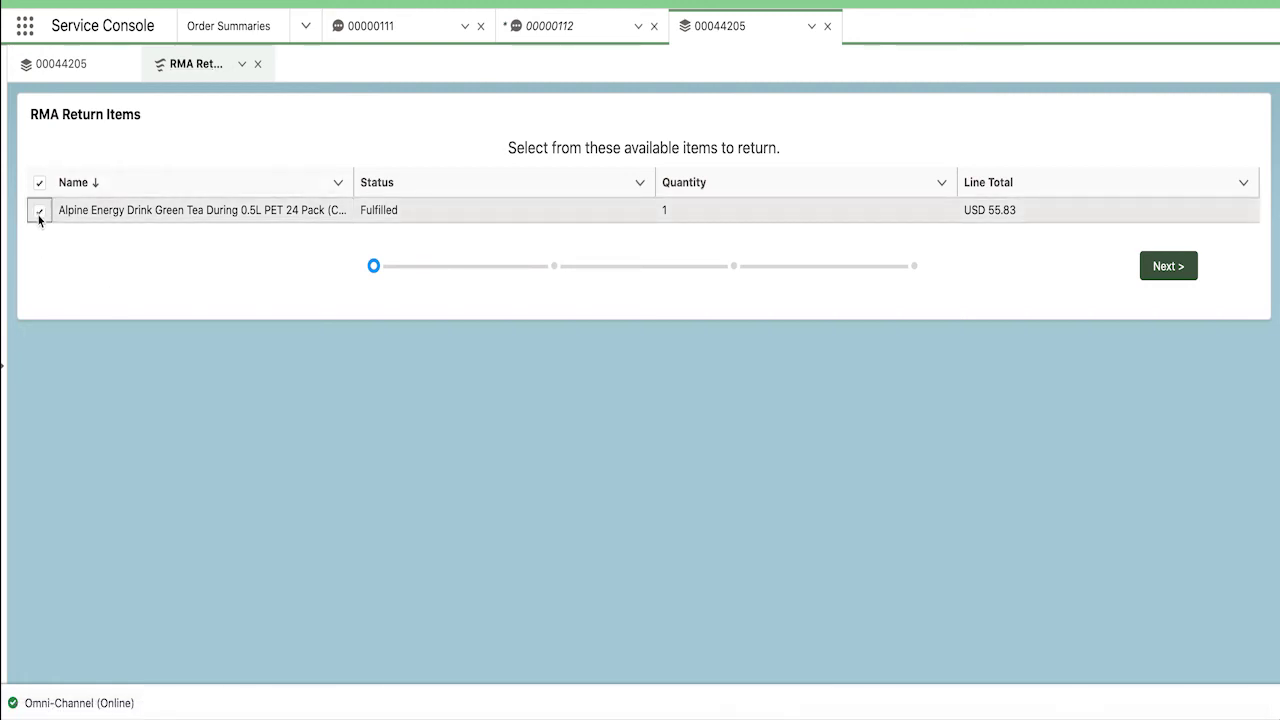
pyautogui.click(1160, 266)
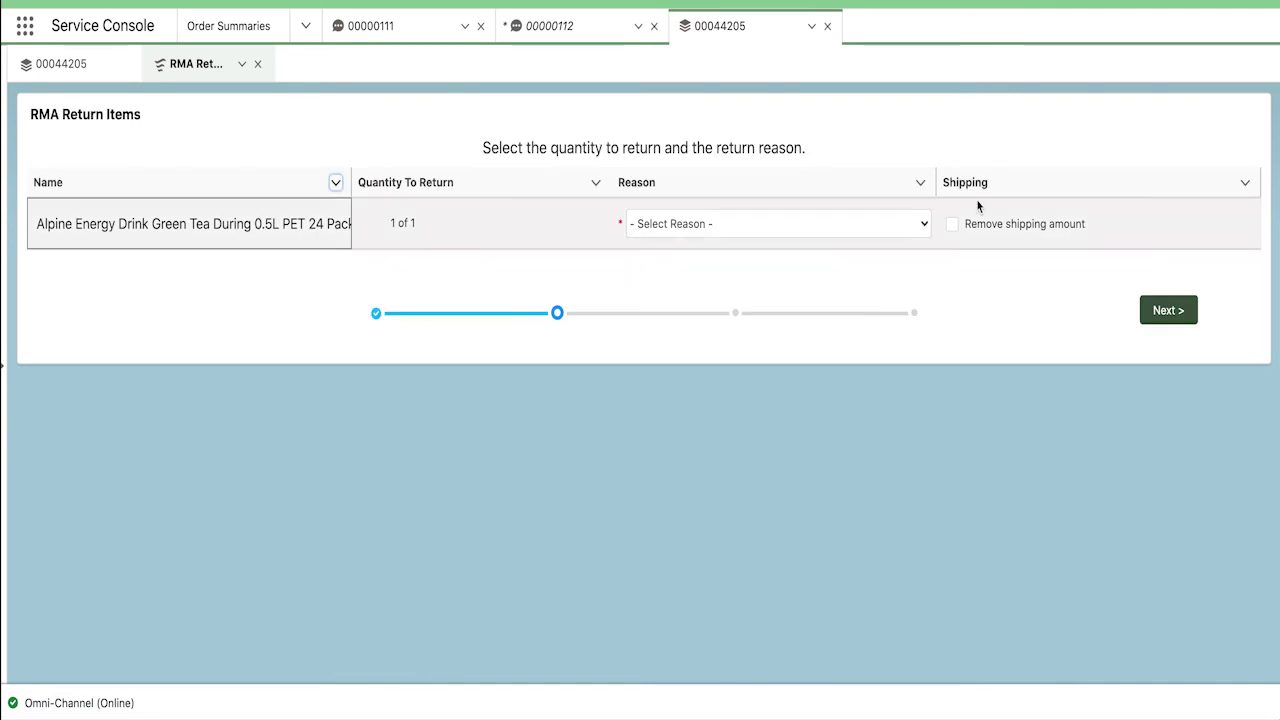
# Set the return reason to Damaged, include removal of the shipping amount and continue to the review.
pyautogui.click(925, 225)
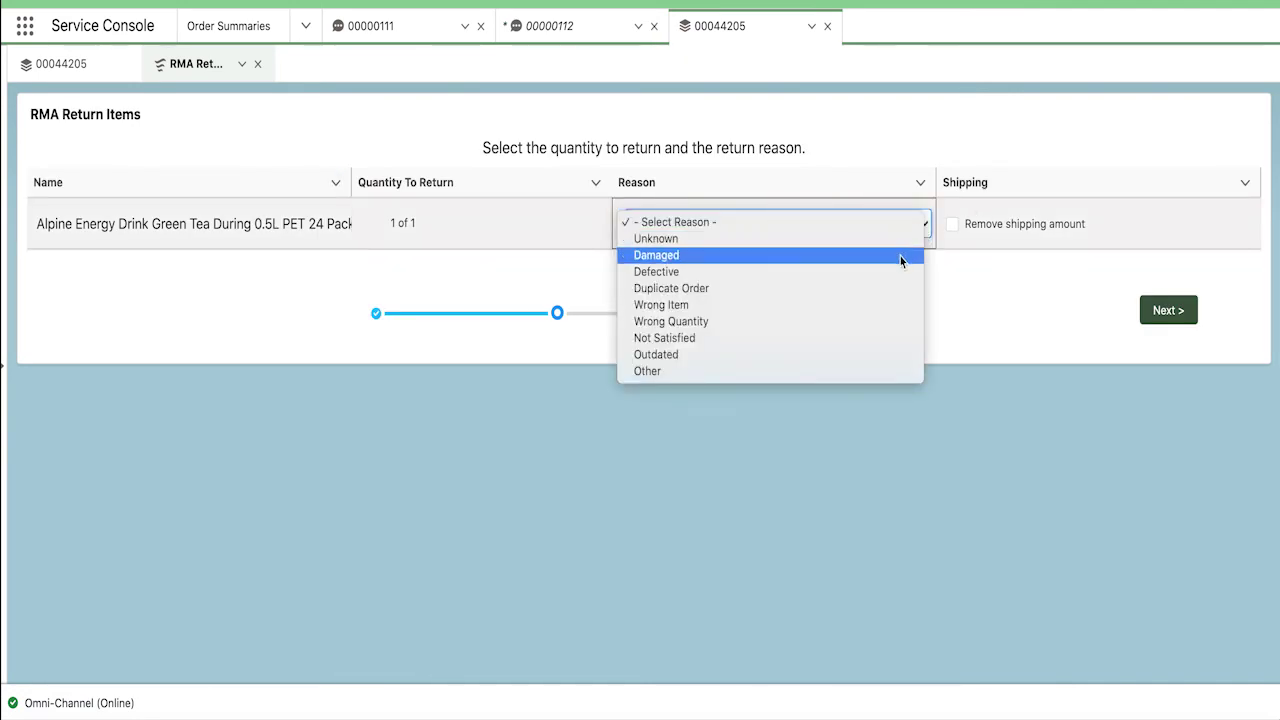
pyautogui.click(900, 256)
pyautogui.click(954, 227)
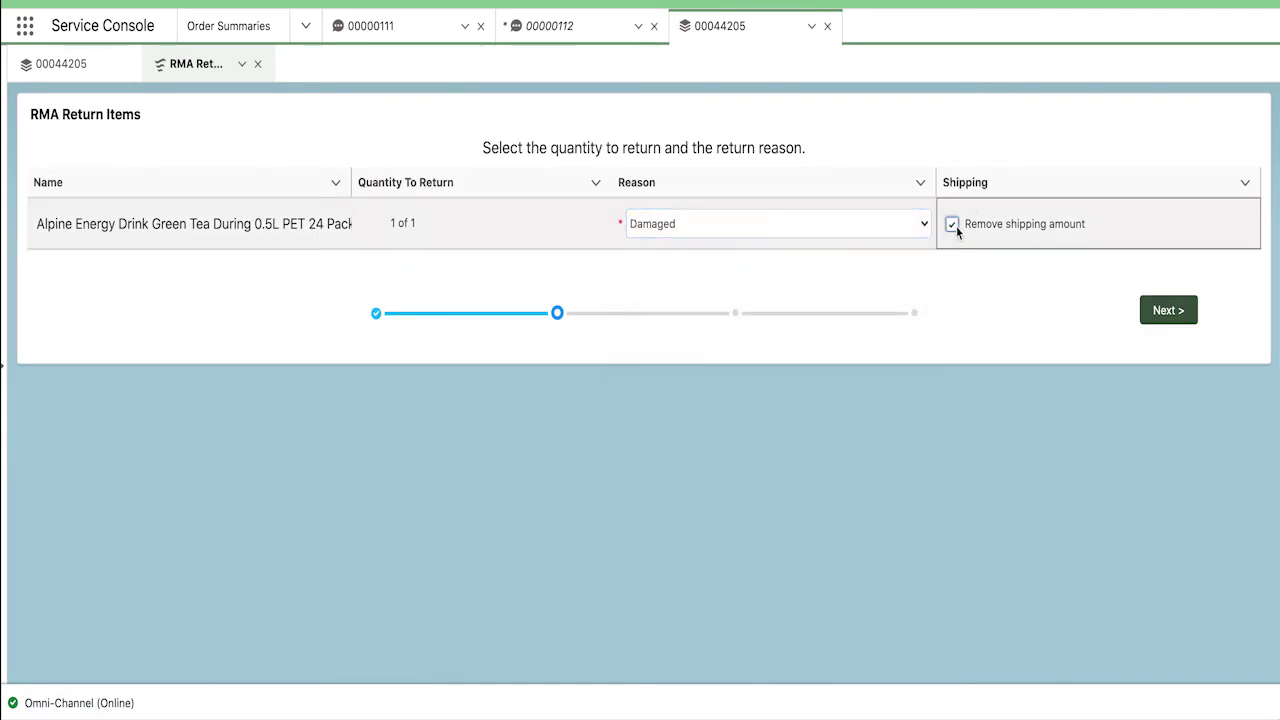
pyautogui.click(1166, 311)
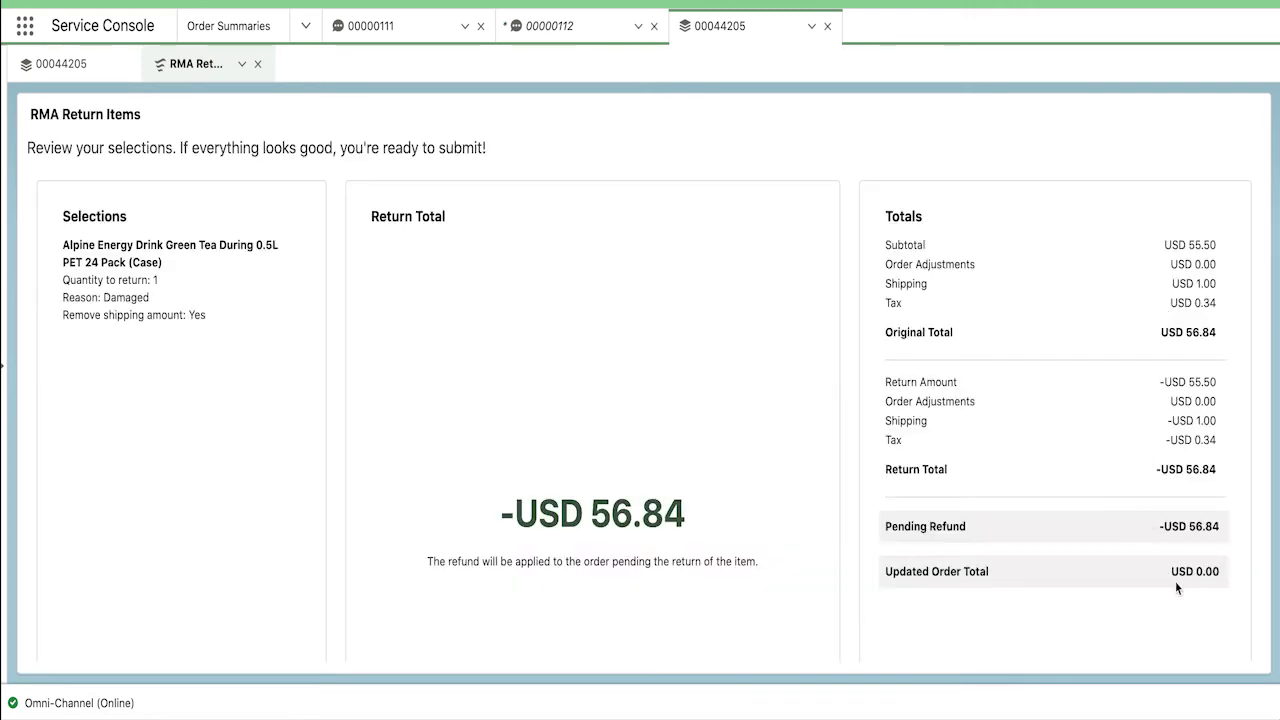
# Submit the reviewed return and finish the RMA Return Items flow.
pyautogui.scroll(-5, 1176, 584)
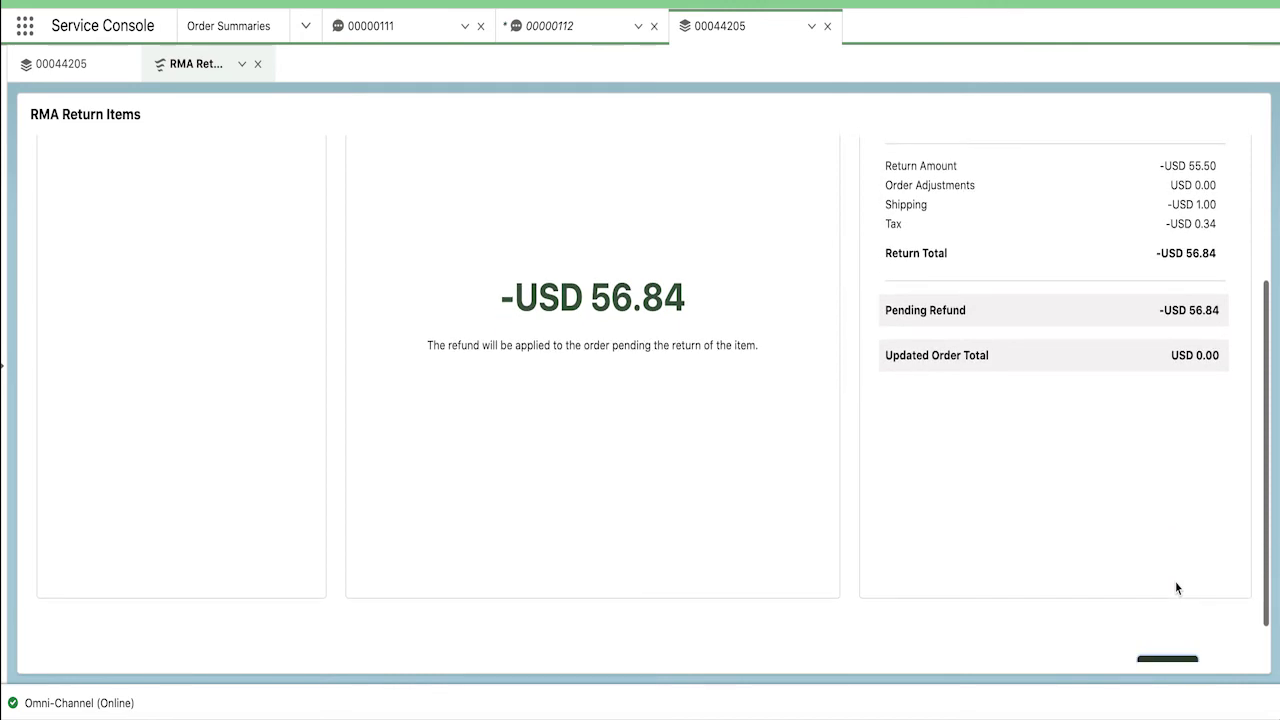
pyautogui.click(1160, 619)
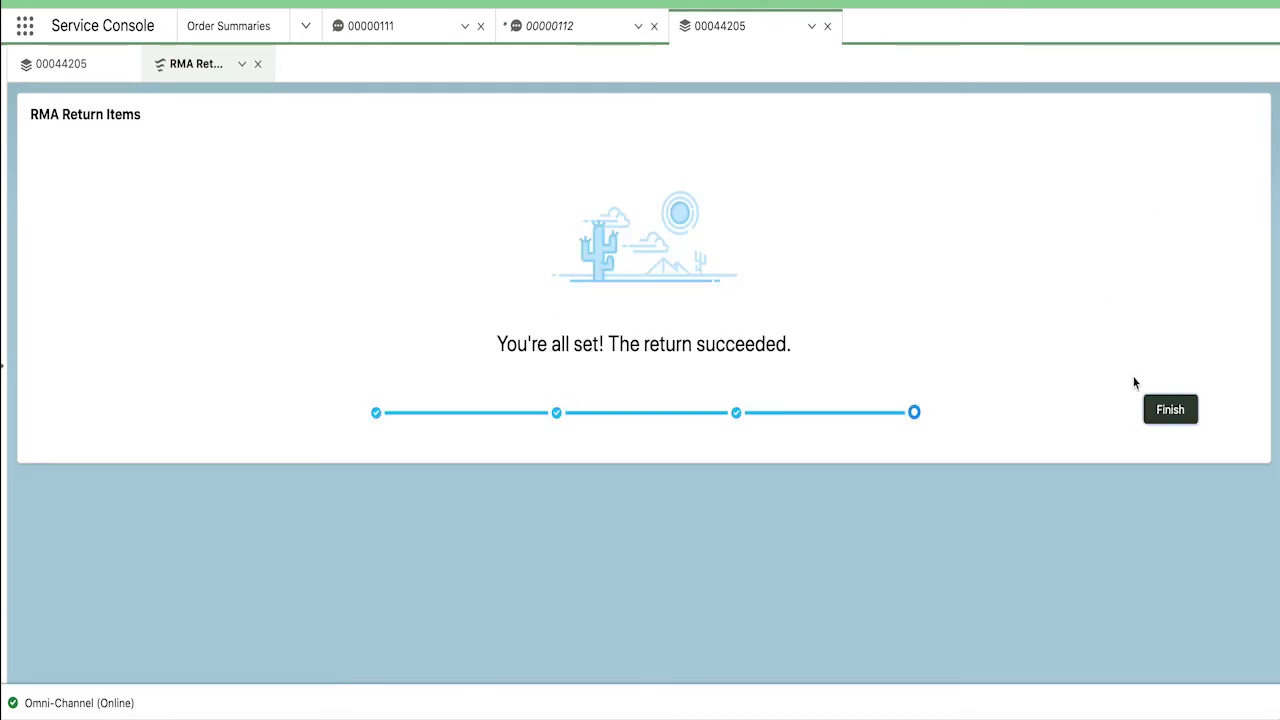
pyautogui.click(1163, 406)
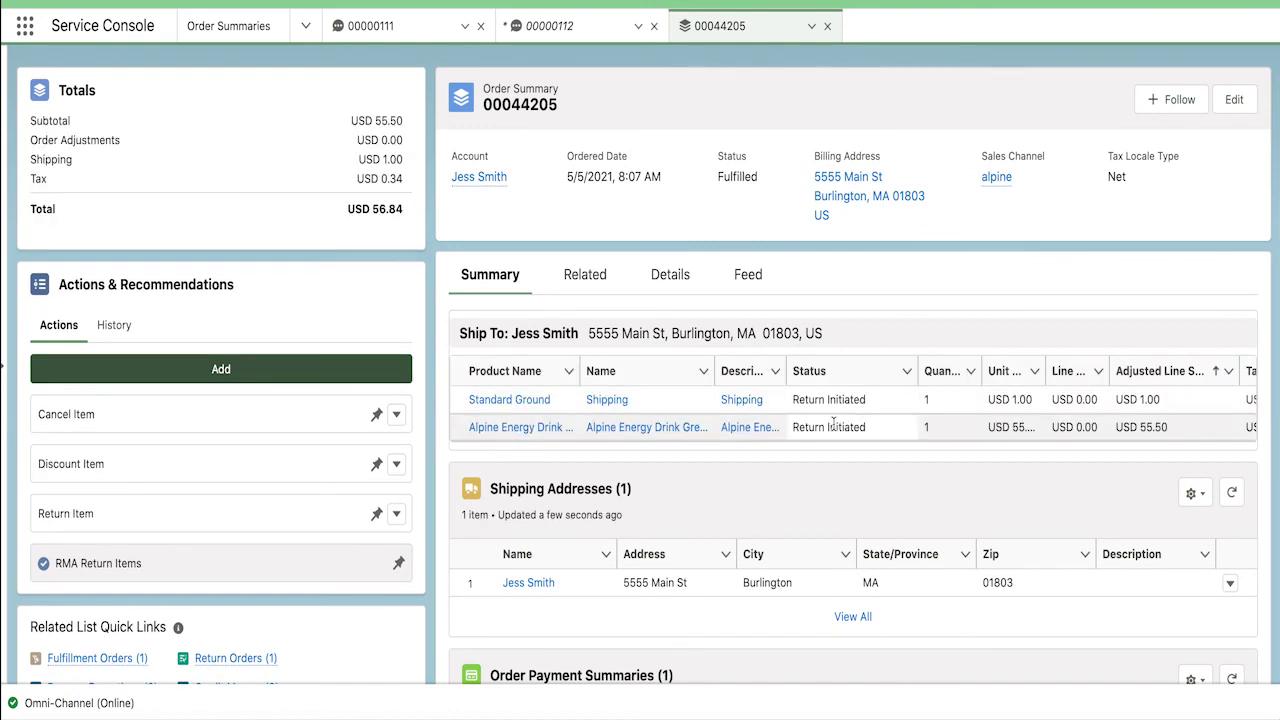
# In the customer's chat, reply that the return is initiated and the refund follows once the item is received, and ask whether more help is needed.
pyautogui.click(531, 36)
pyautogui.click(188, 622)
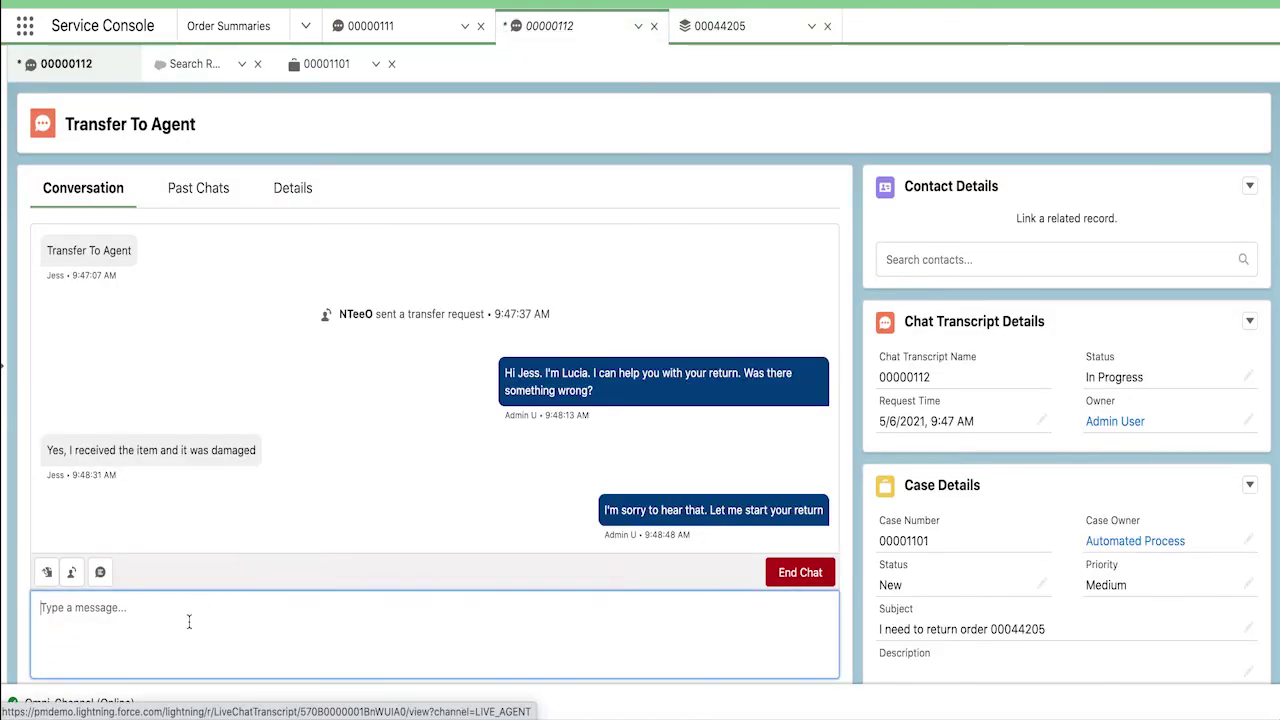
pyautogui.write('Ok J')
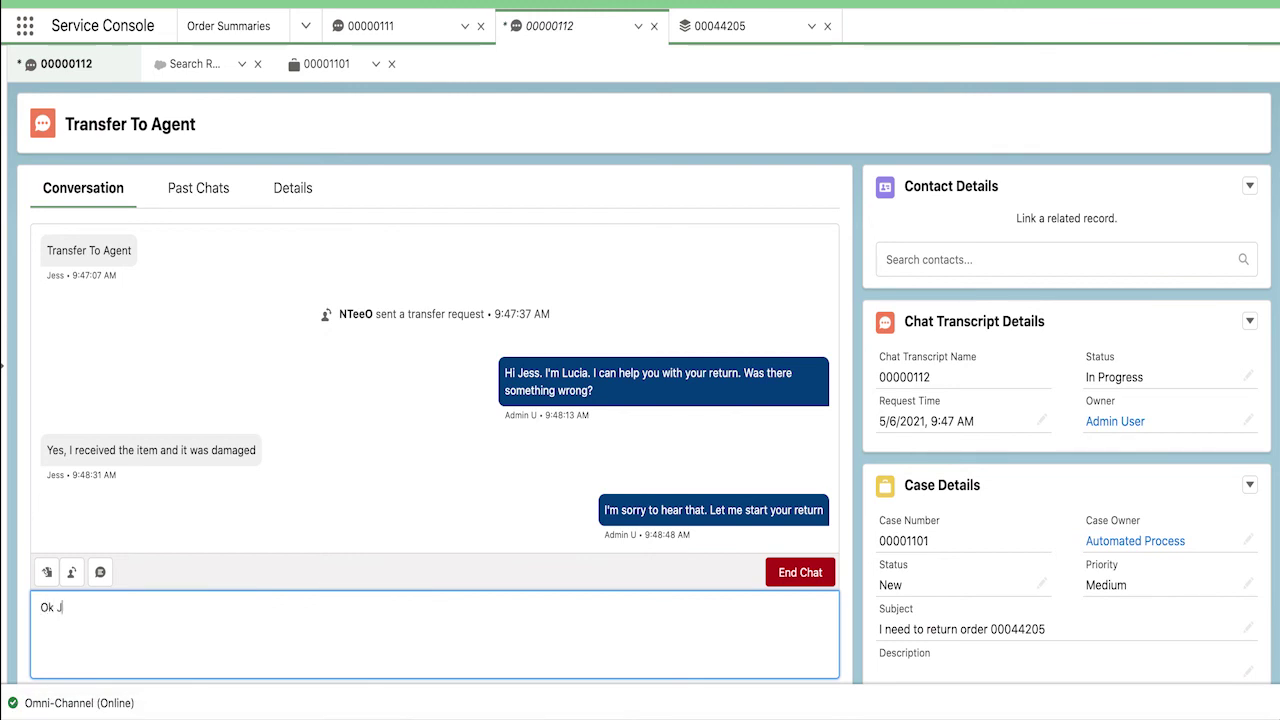
pyautogui.write("ess. I've initiated your return. Once we receive the item we'll issue you your refund. Is there anything else I can help you with today?")
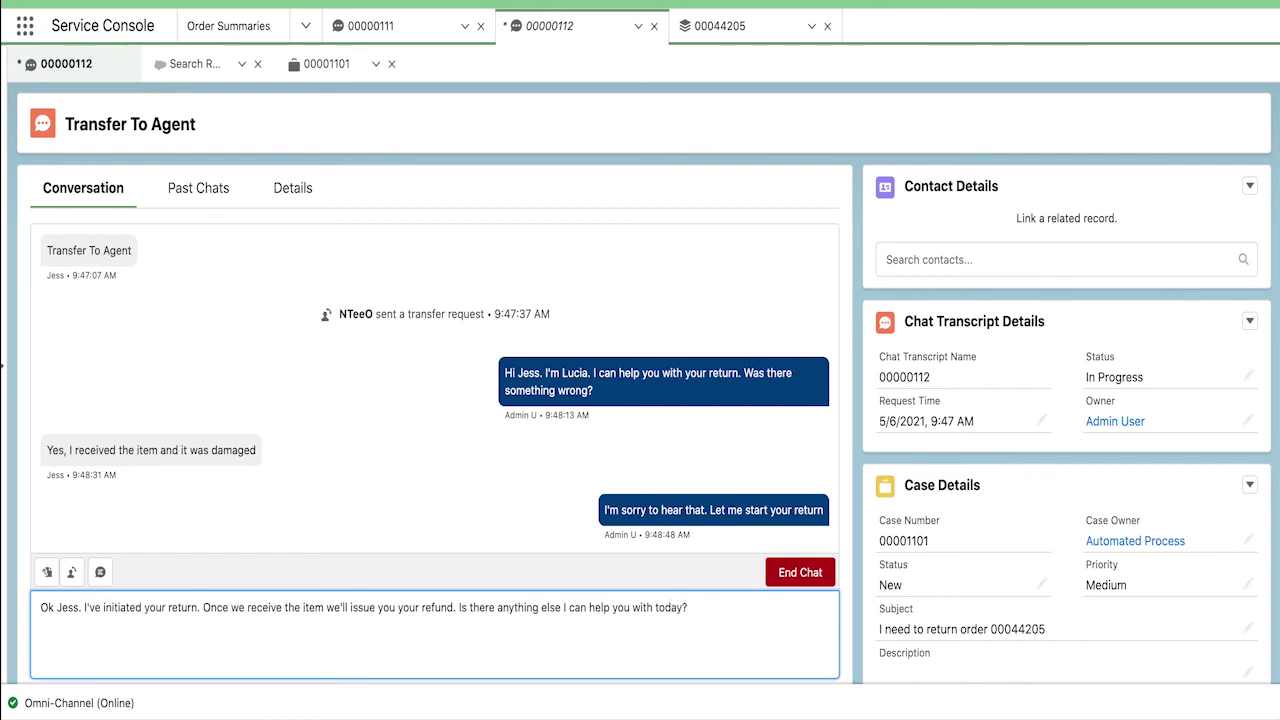
pyautogui.press('Return')
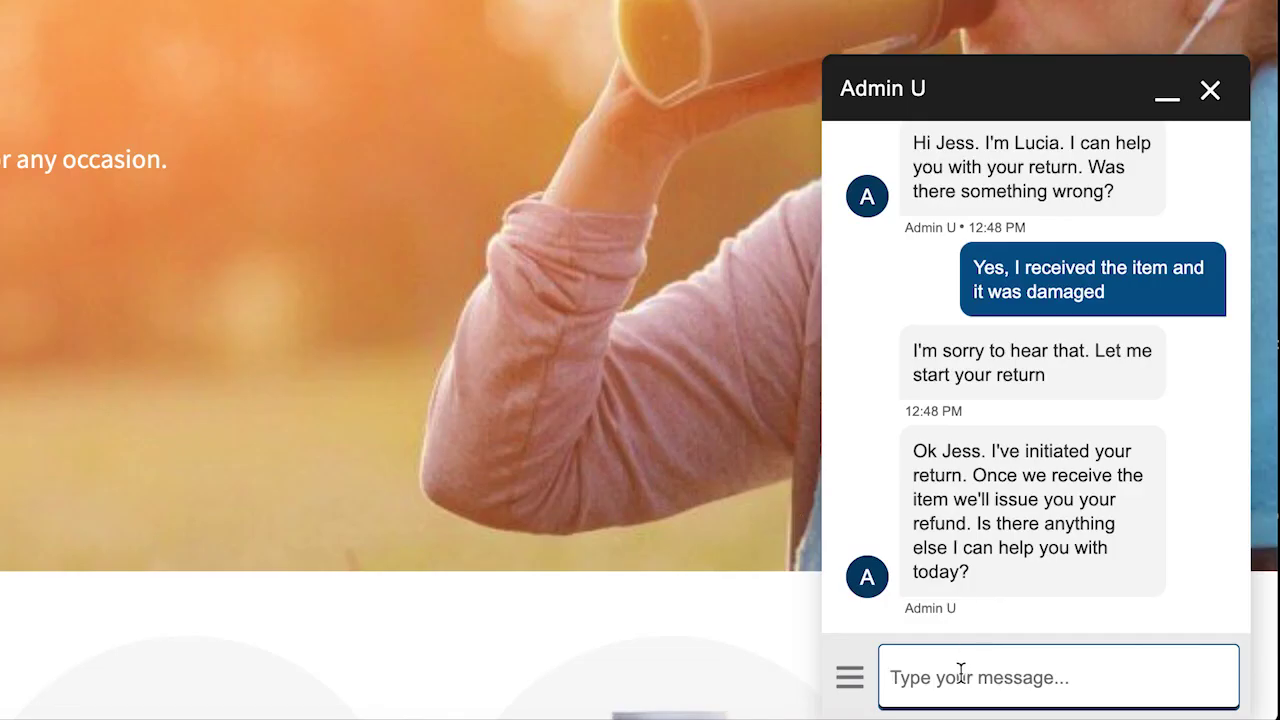
# Switch to the Alpine Nutrition store chat, send the customer's reply "No, thank you so much for all your assistance!" and close the chat.
pyautogui.click(963, 674)
pyautogui.write('No')
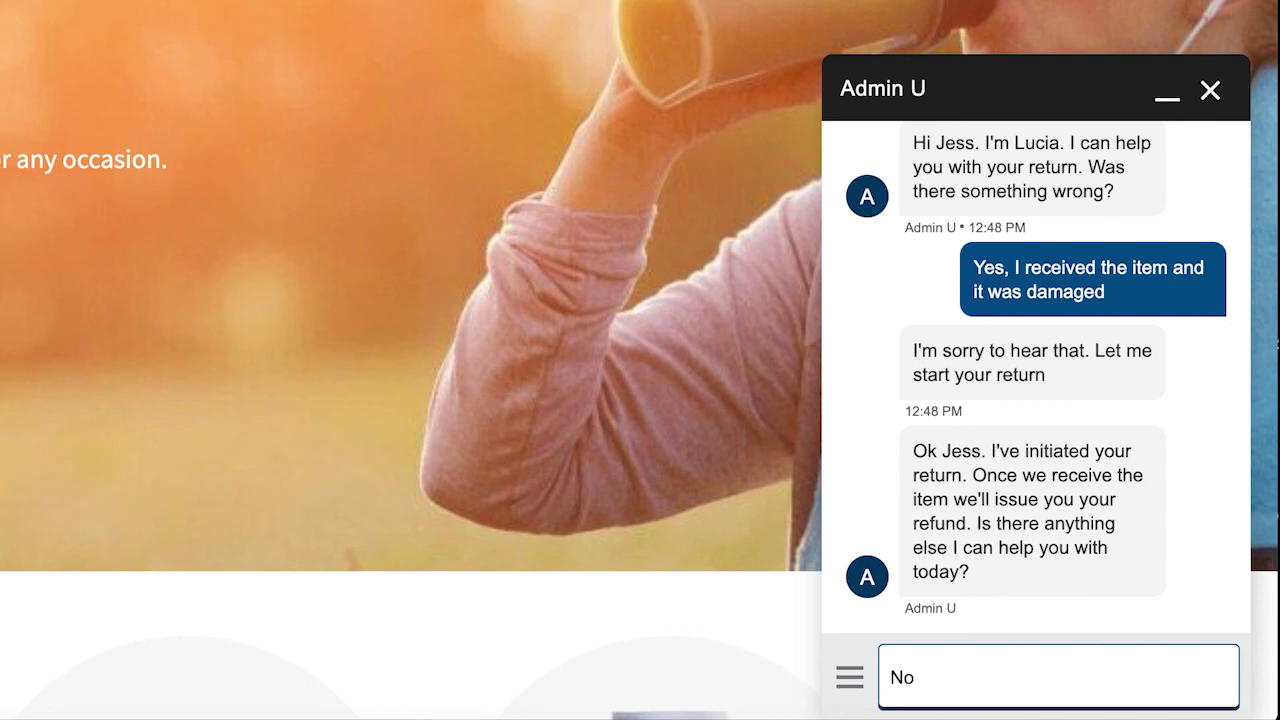
pyautogui.write(', thank you ')
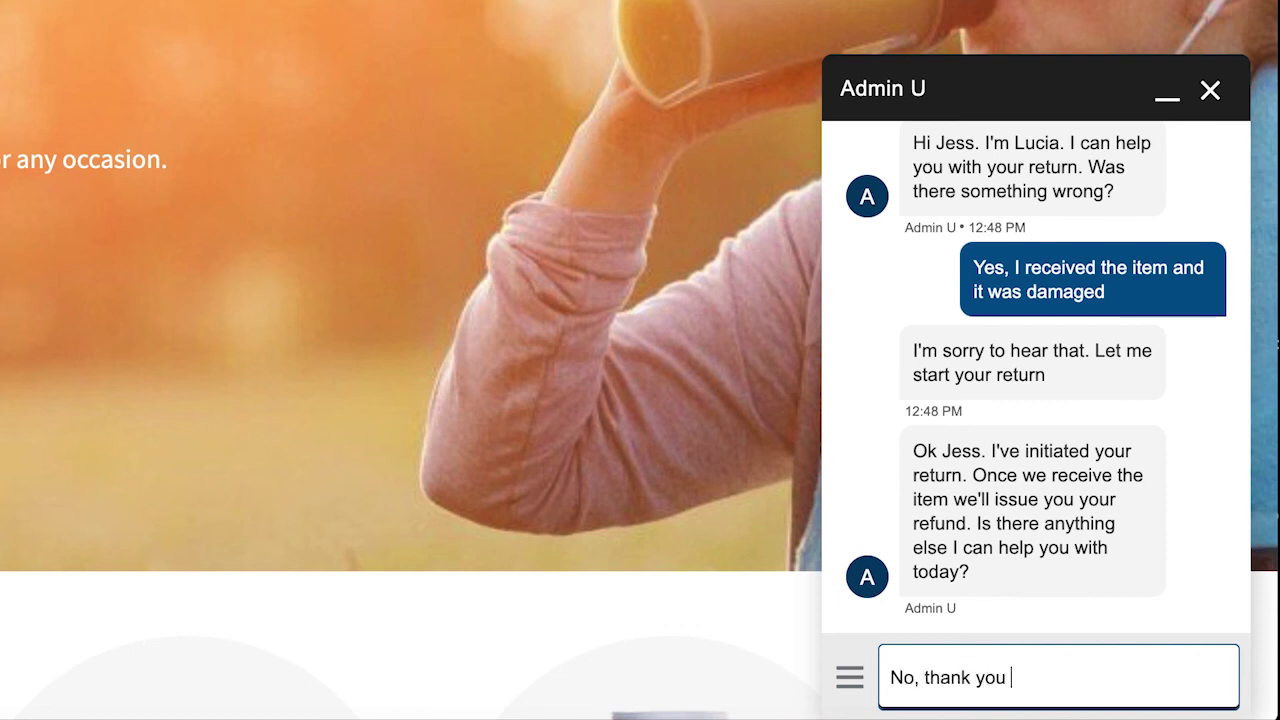
pyautogui.write('so much for all ')
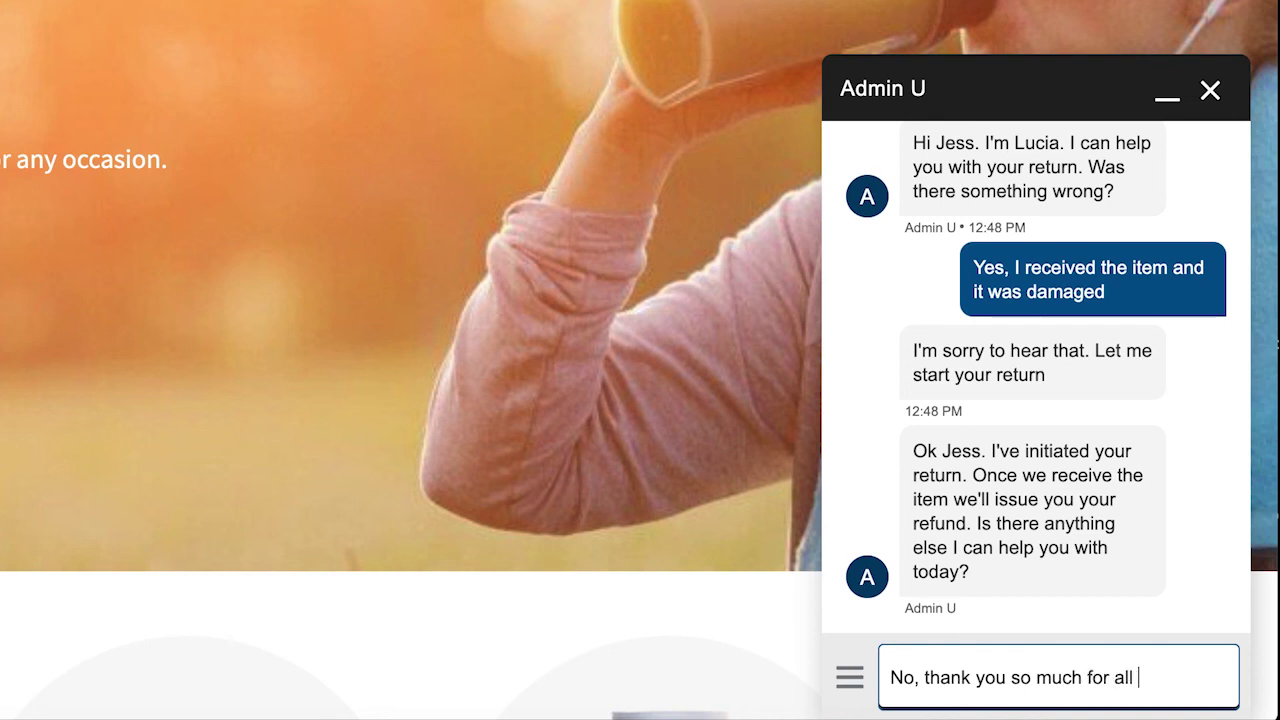
pyautogui.write('your assist')
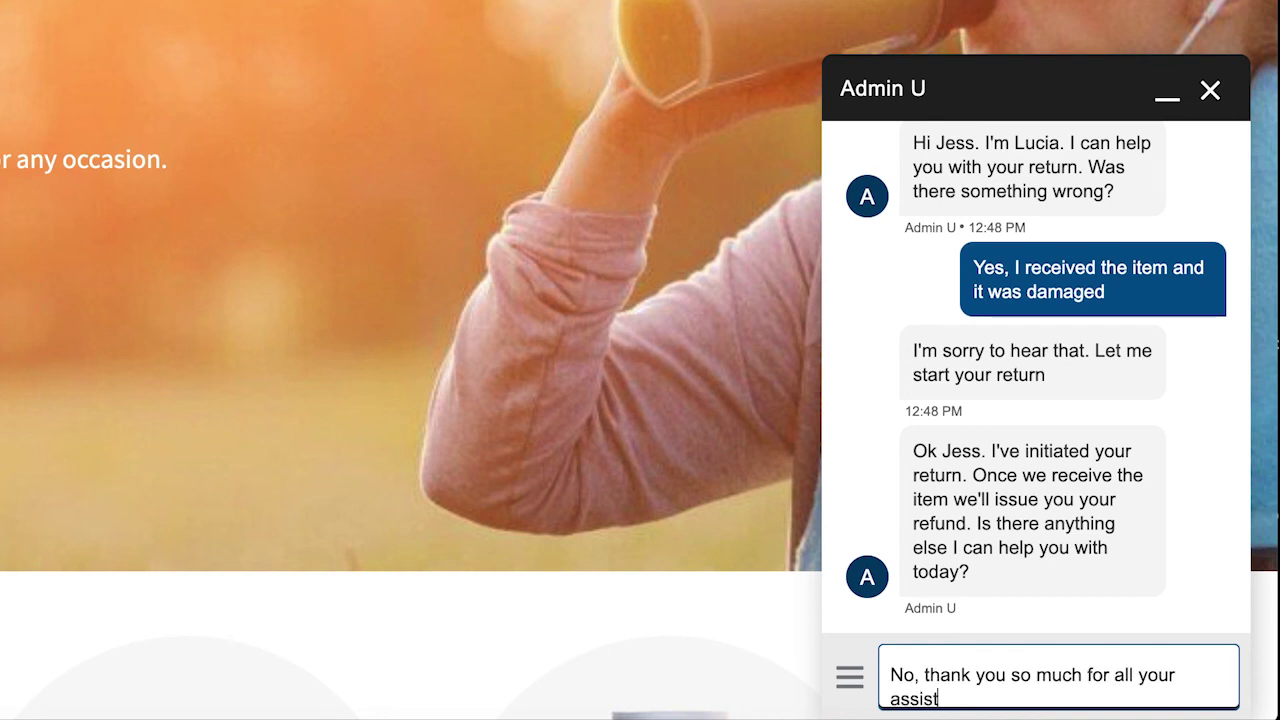
pyautogui.write('ance!')
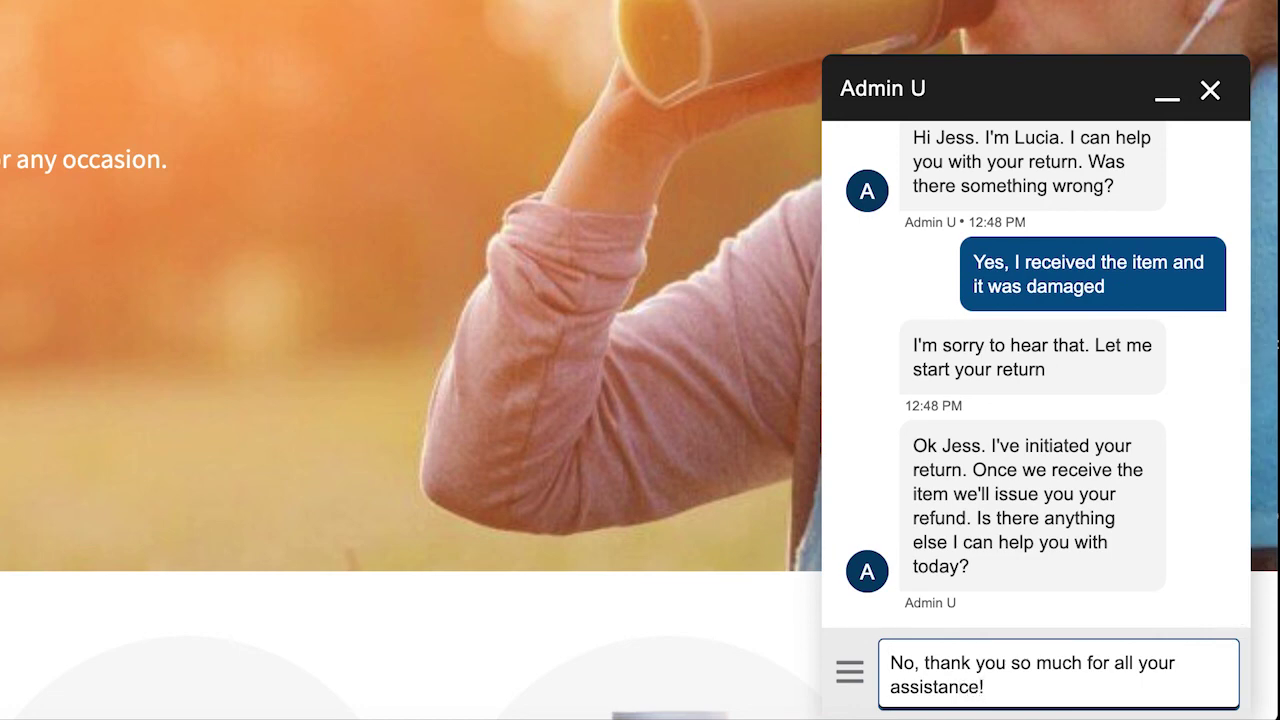
pyautogui.press('Return')
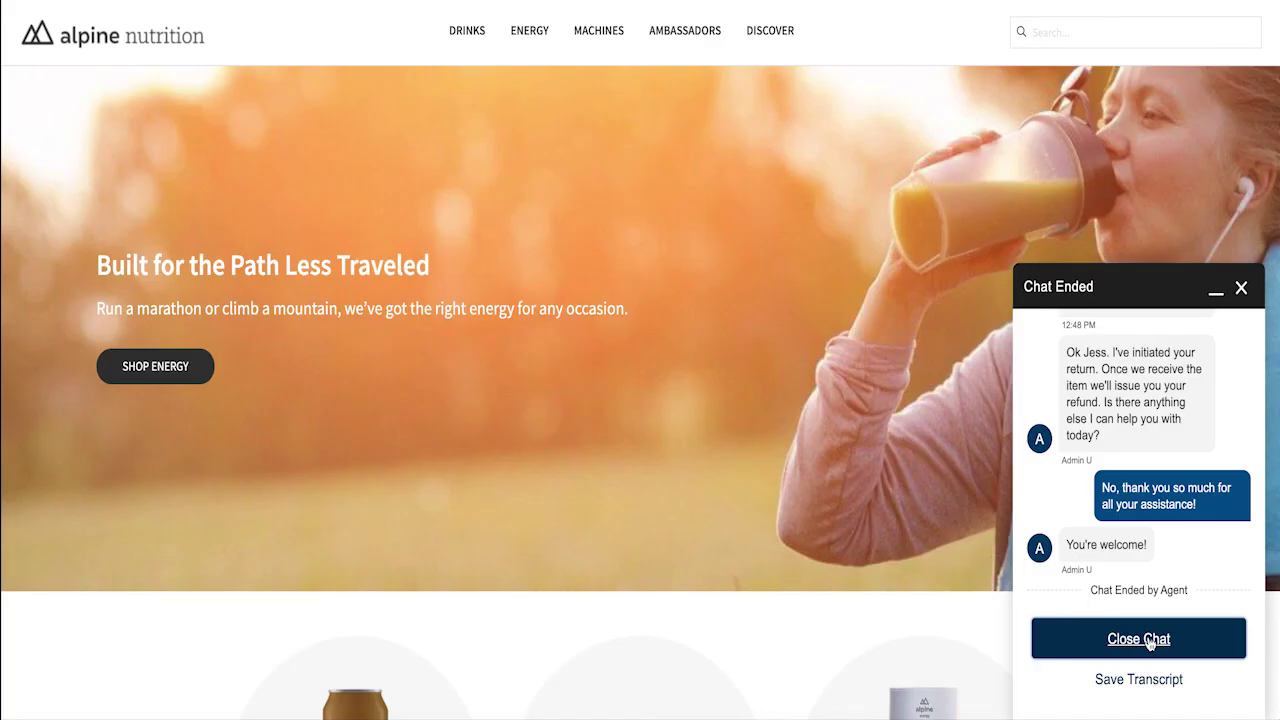
pyautogui.click(1010, 601)
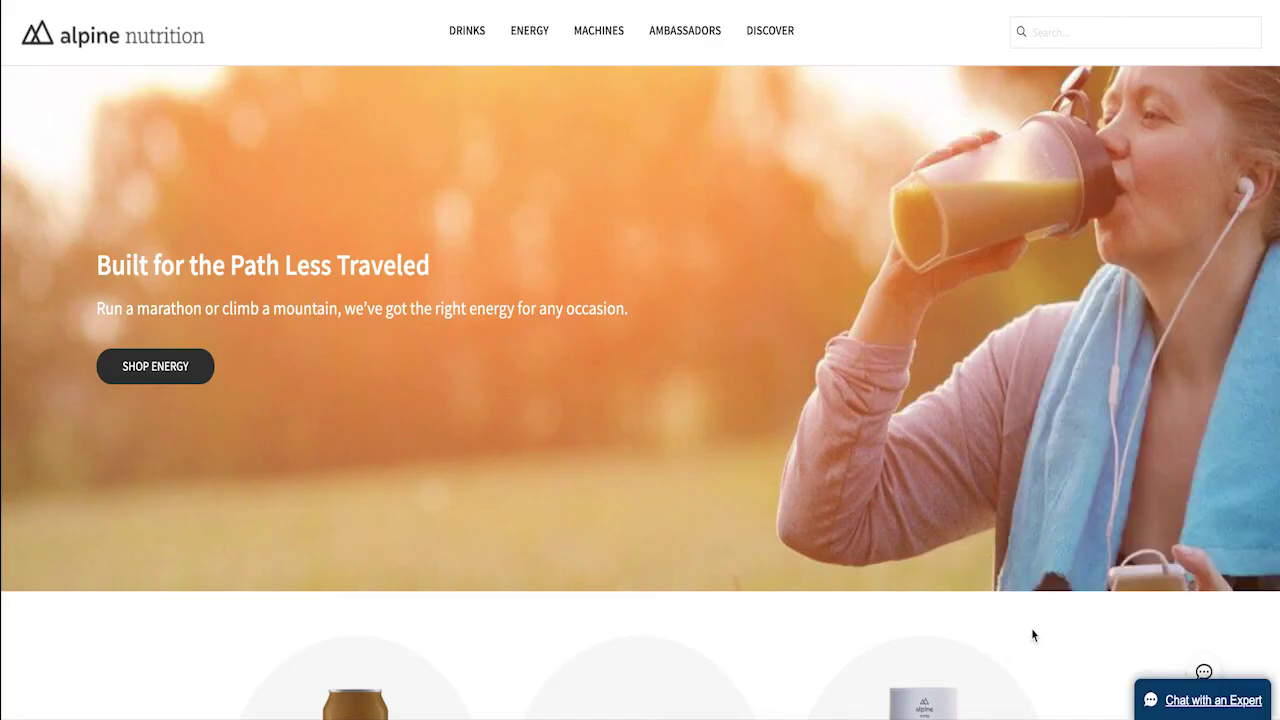